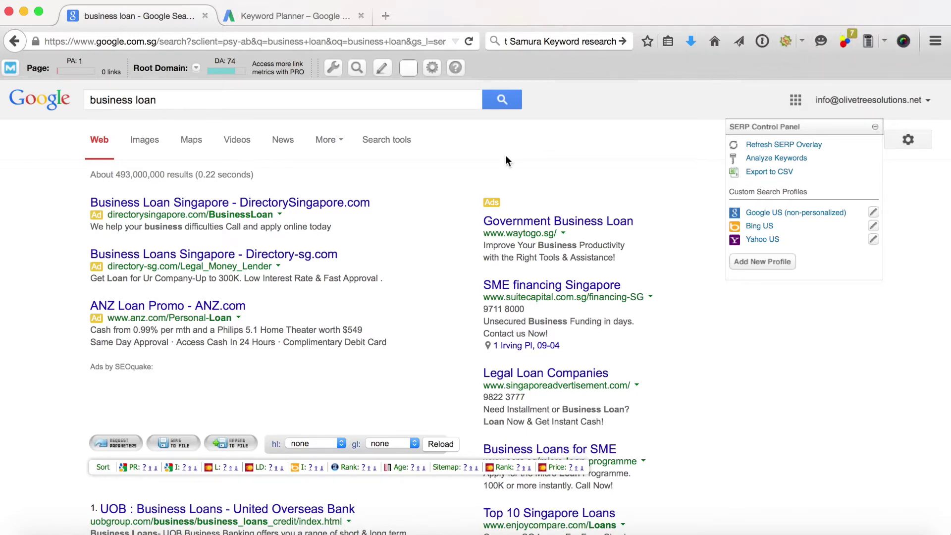
Examine the ads and organic results for "business loan" together with their SEO metrics.
scroll(376, 280, down, 2)
scroll(375, 281, up, 1)
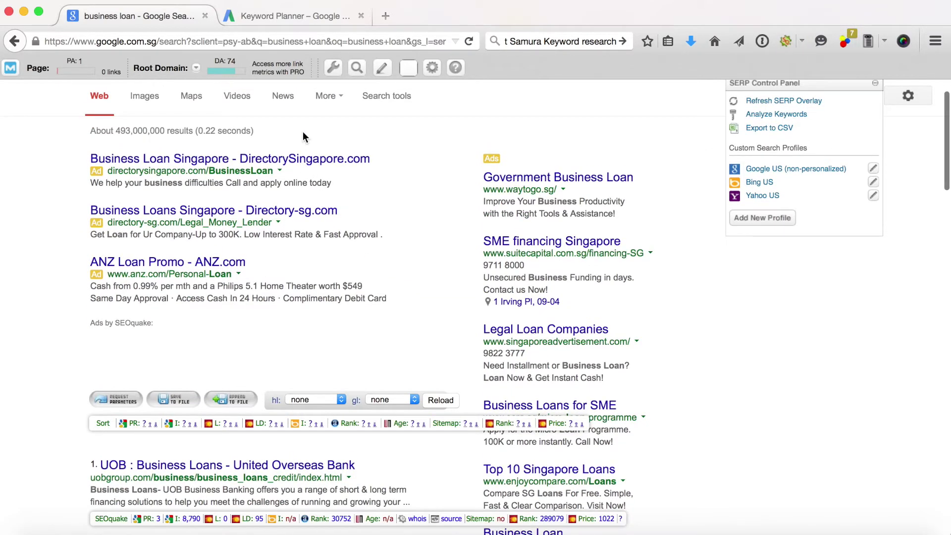
scroll(545, 407, down, 7)
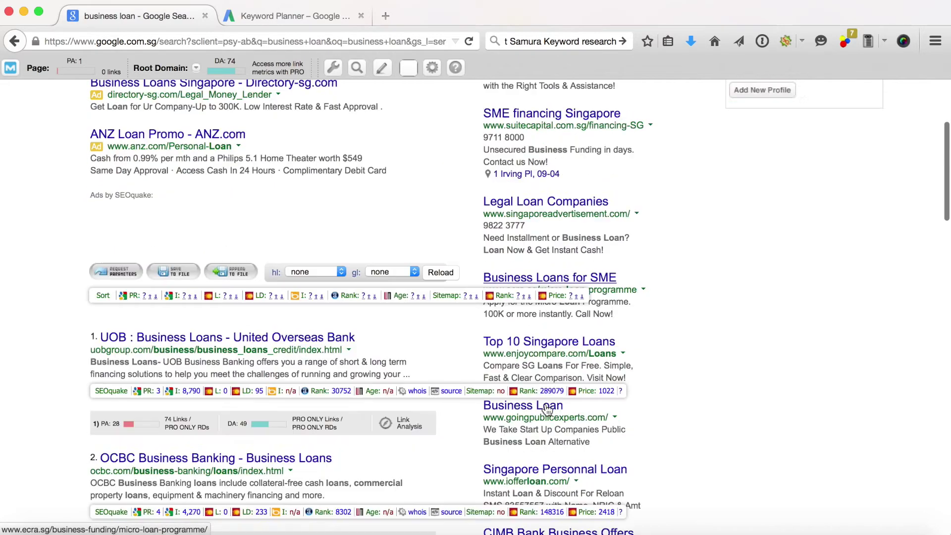
scroll(545, 405, down, 15)
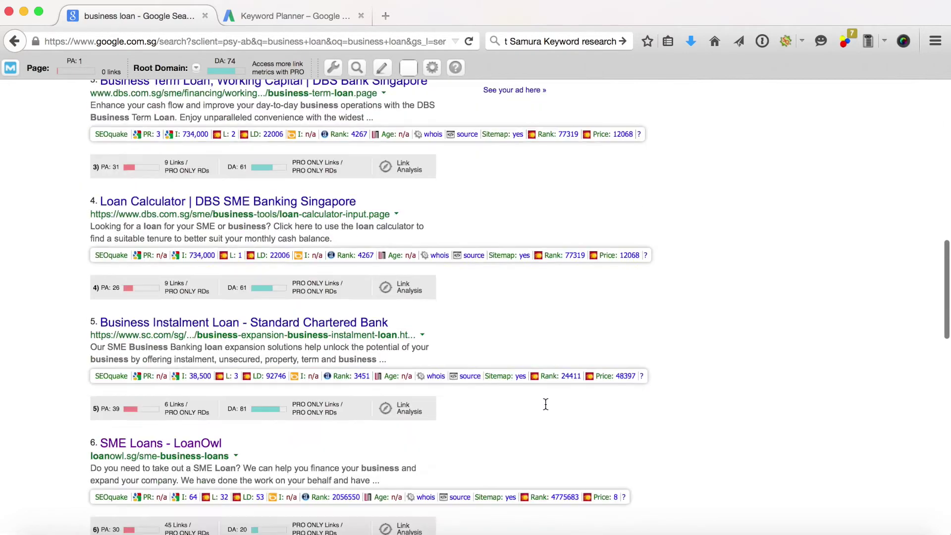
scroll(546, 409, up, 20)
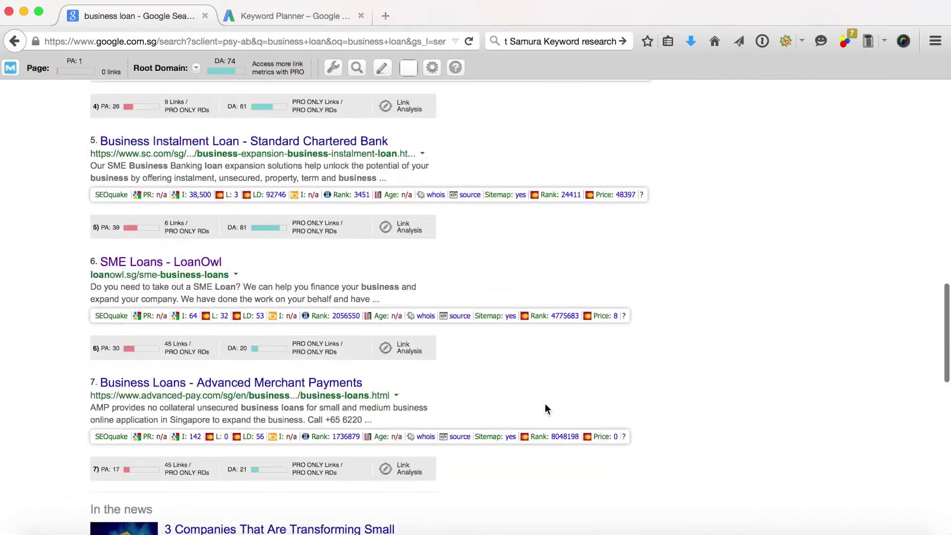
scroll(545, 403, up, 2)
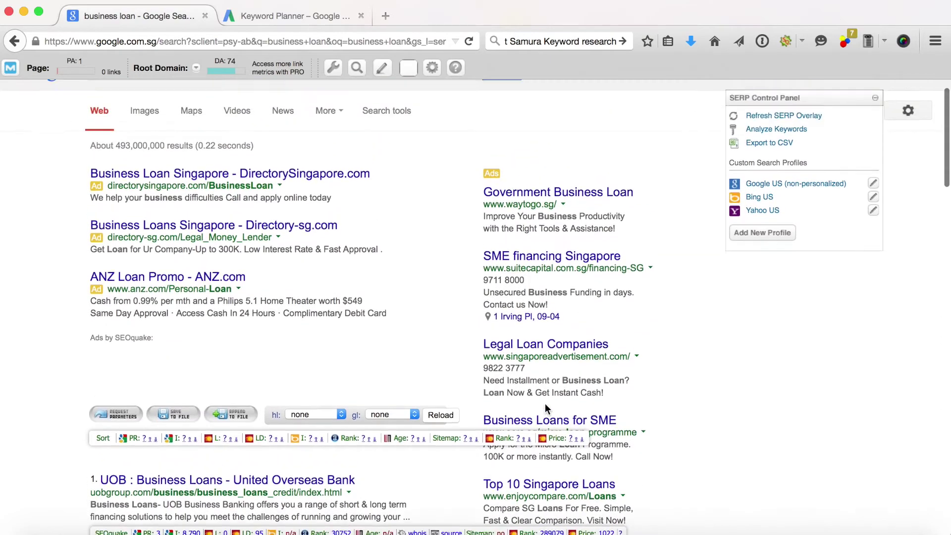
scroll(545, 404, down, 1)
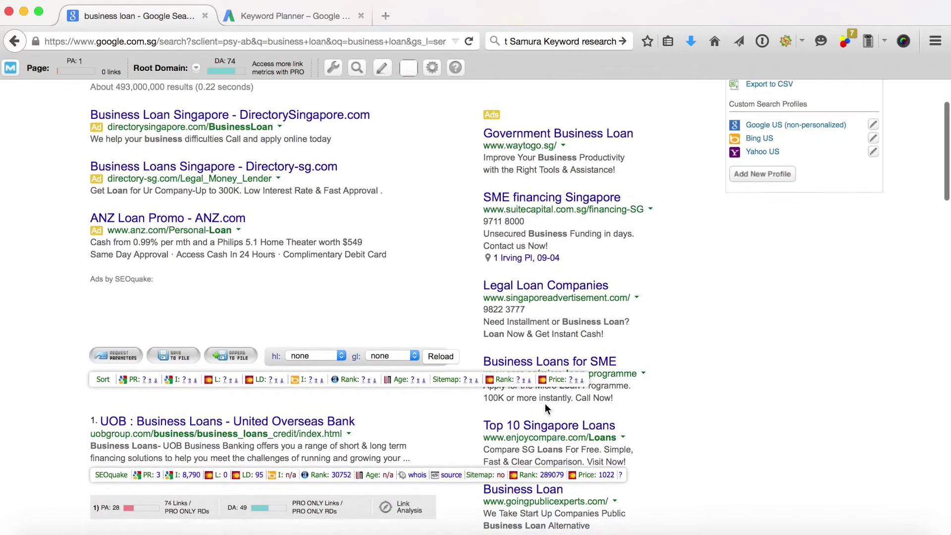
scroll(545, 403, down, 1)
scroll(546, 405, down, 3)
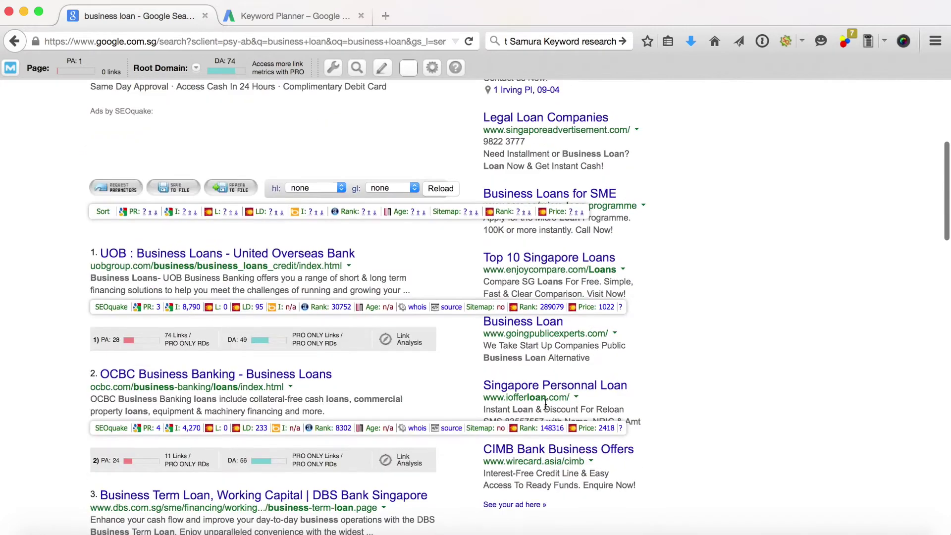
scroll(546, 404, down, 1)
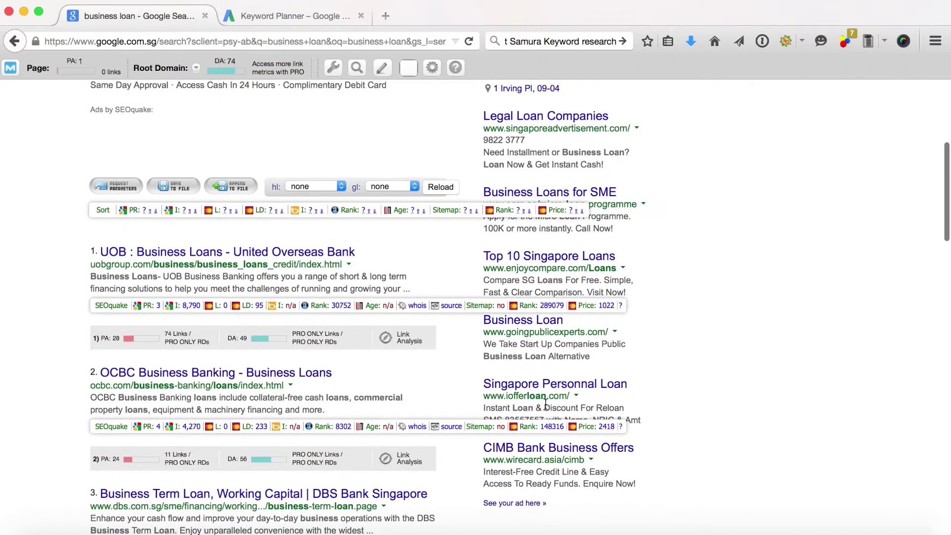
Open the UOB Business Loans search result in a new tab and switch to that page.
super+click(339, 255)
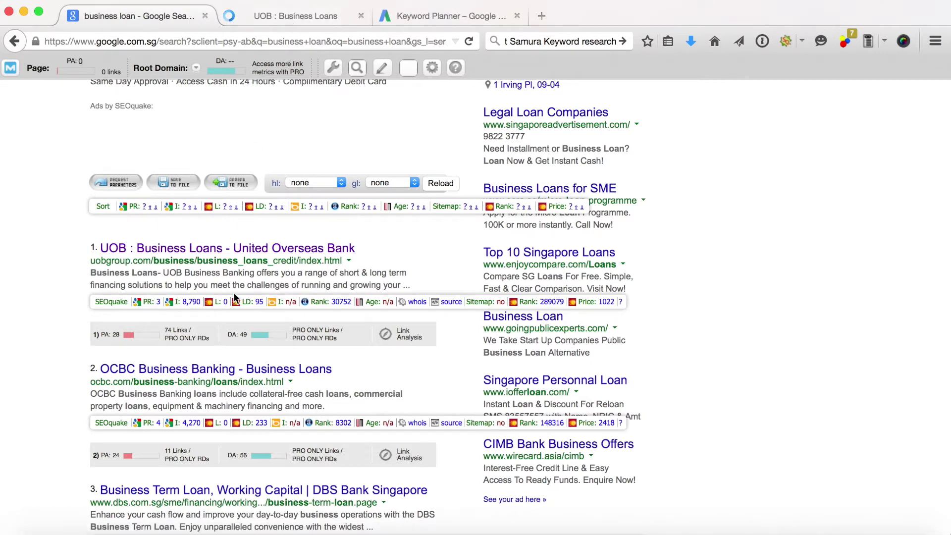
scroll(236, 270, down, 3)
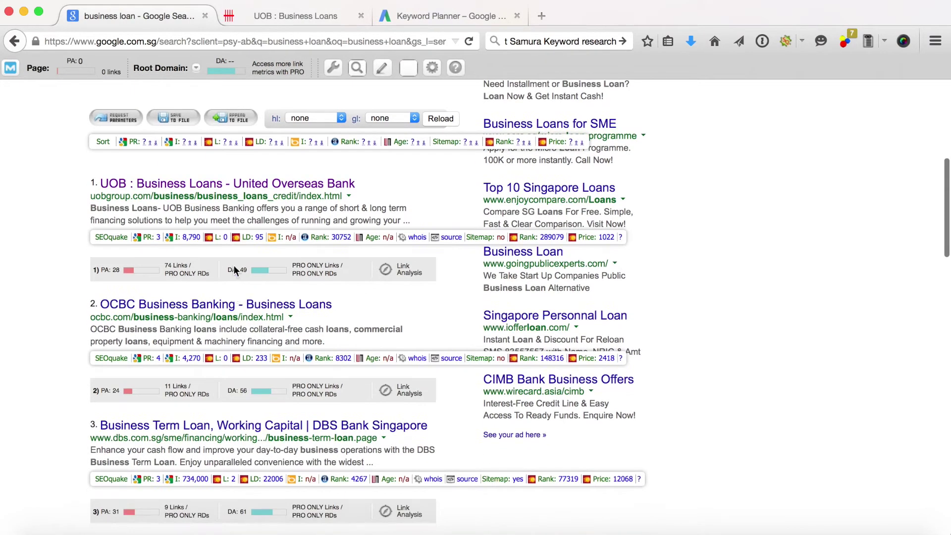
click(304, 16)
scroll(346, 265, down, 2)
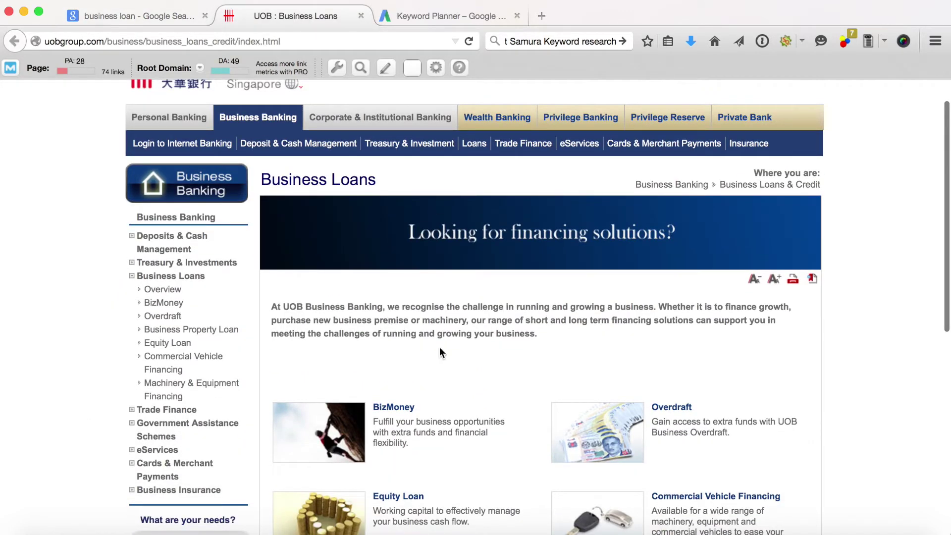
Check the UOB page's "Business Loans" heading and loan product listings, and close the page to return to the search results.
scroll(444, 327, down, 2)
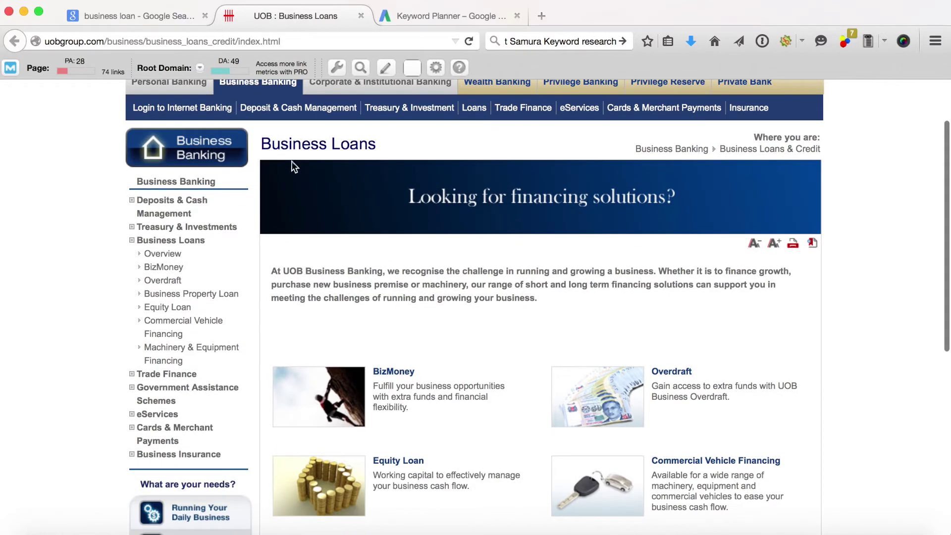
drag(262, 144, 377, 145)
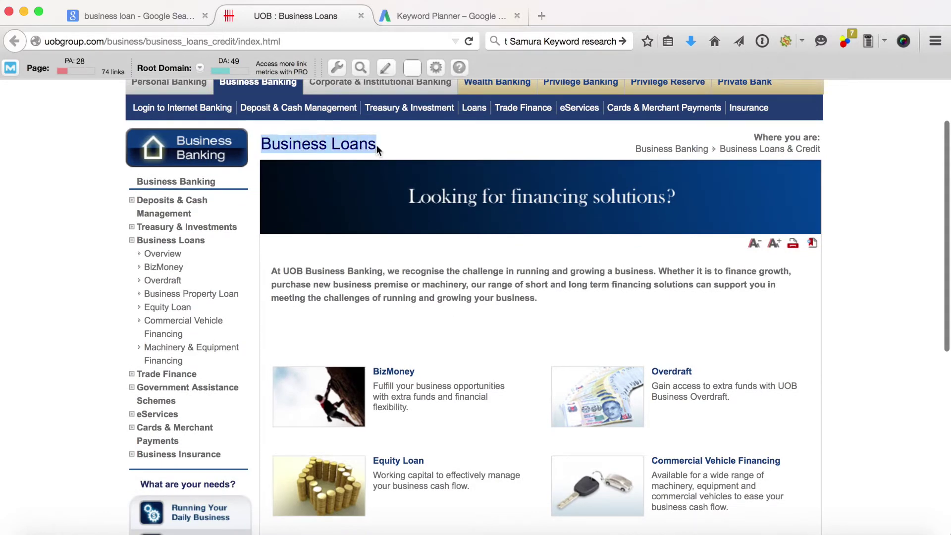
scroll(378, 145, down, 5)
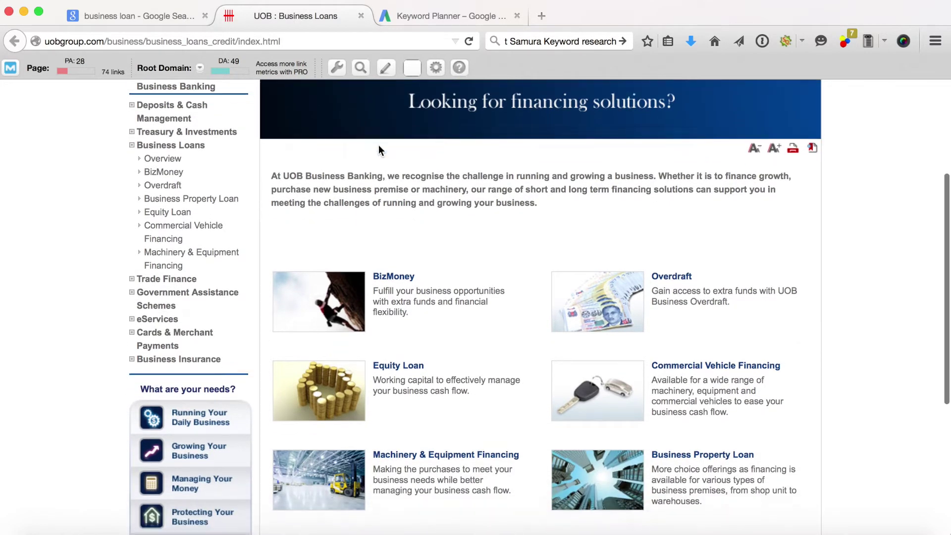
scroll(379, 144, down, 10)
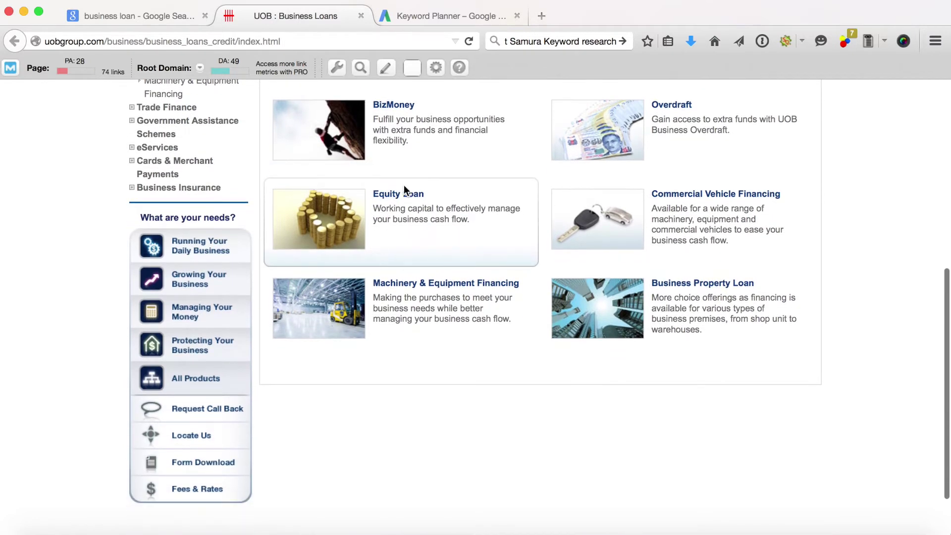
scroll(405, 191, up, 18)
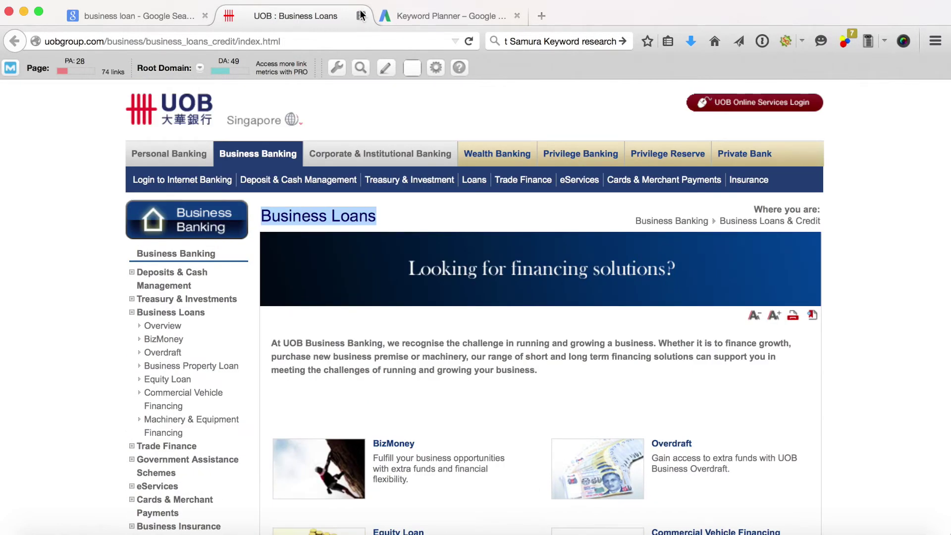
click(360, 16)
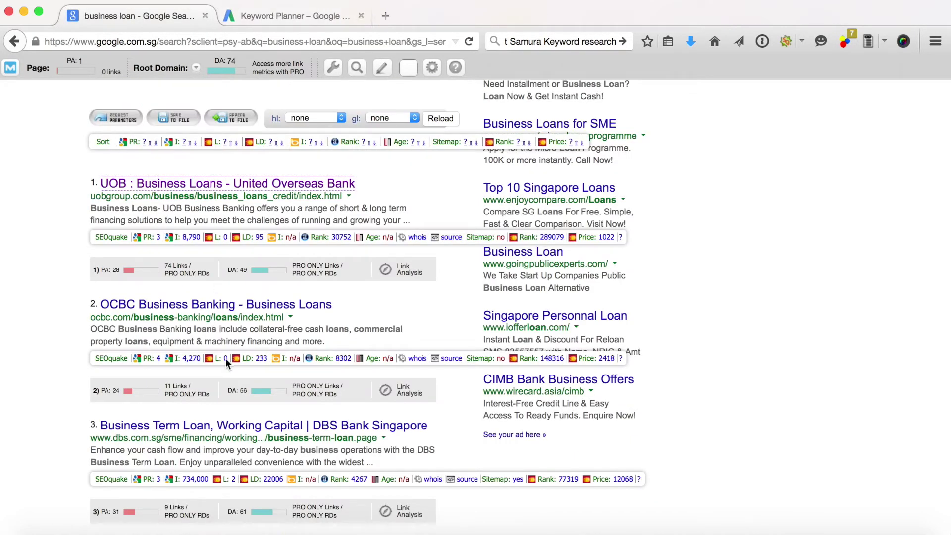
Compare the page authority, domain authority and link metrics of the organic results across the first page for "business loan".
scroll(214, 330, down, 3)
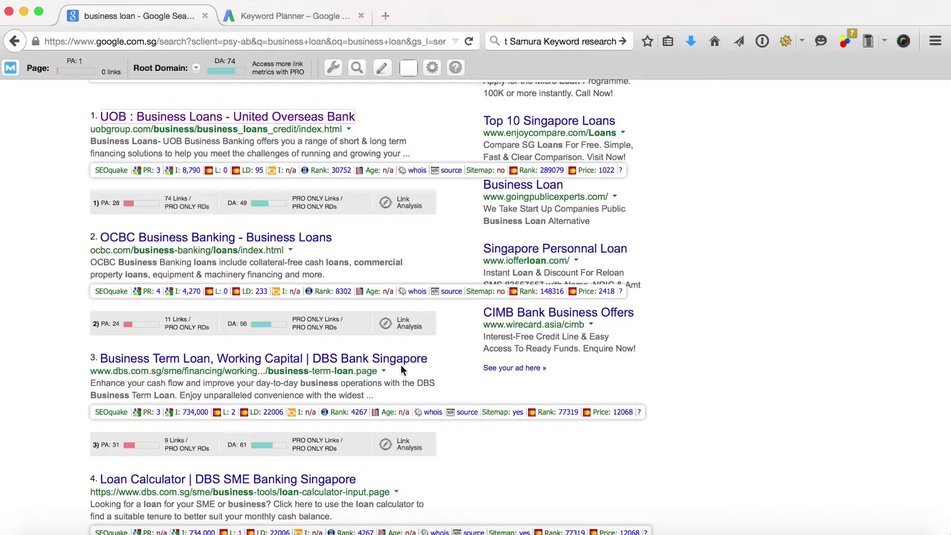
scroll(474, 357, up, 4)
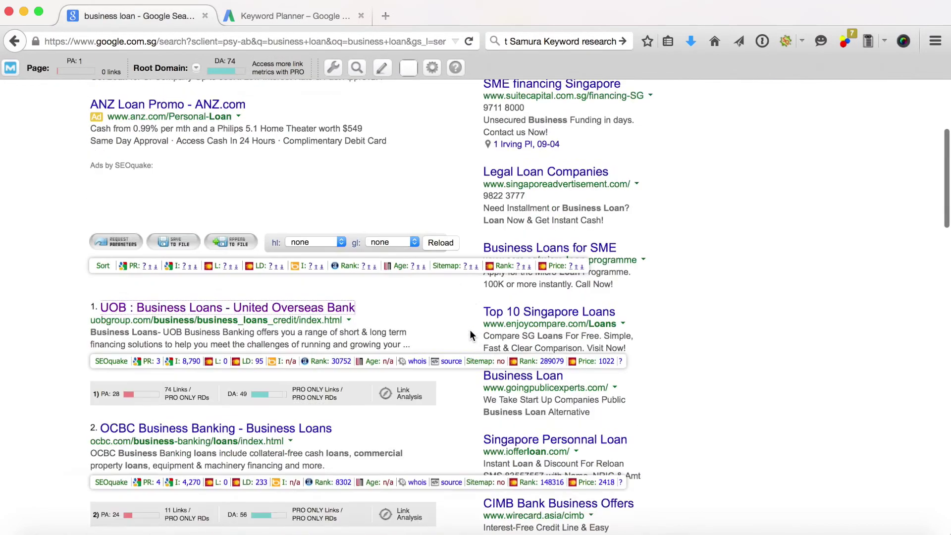
scroll(472, 337, down, 7)
scroll(472, 336, down, 10)
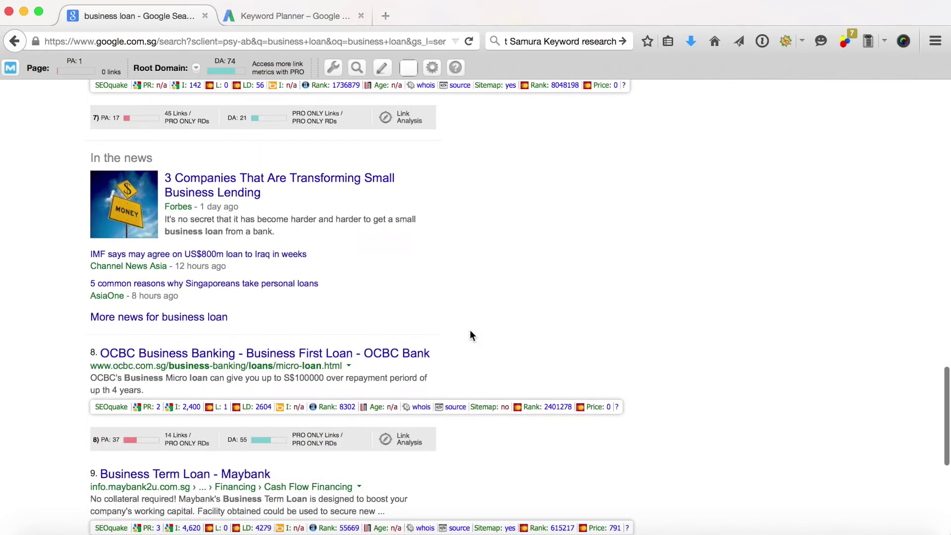
scroll(472, 334, up, 8)
scroll(472, 334, down, 7)
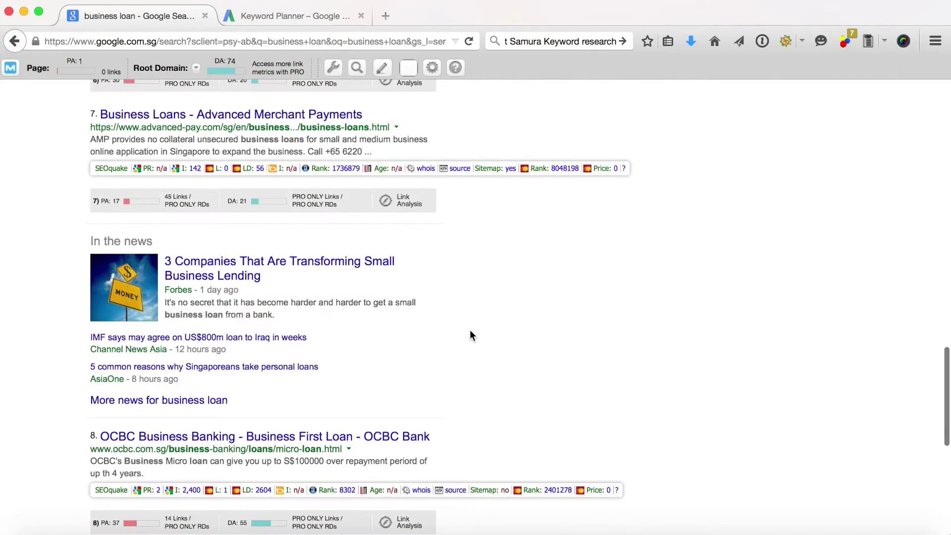
scroll(198, 167, down, 4)
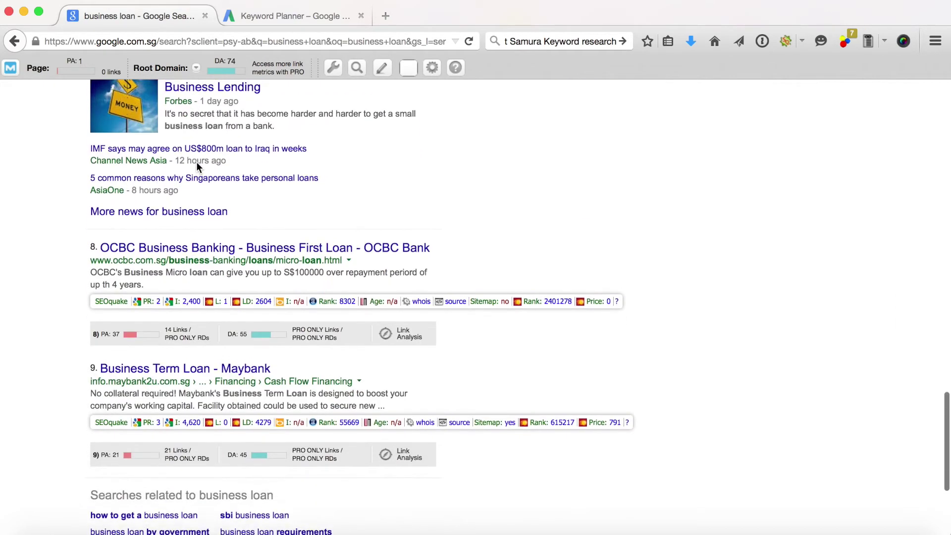
scroll(197, 167, up, 15)
scroll(198, 168, up, 8)
scroll(128, 378, down, 8)
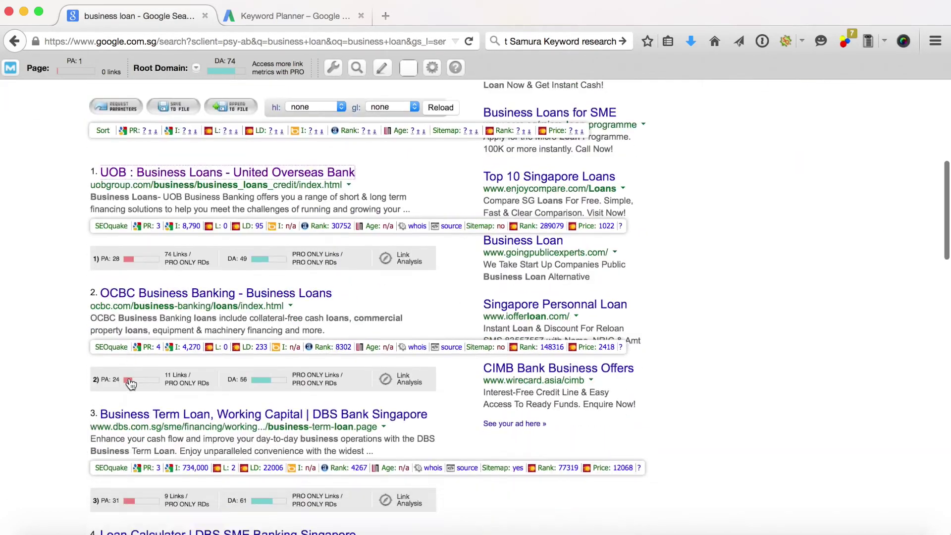
scroll(129, 378, down, 15)
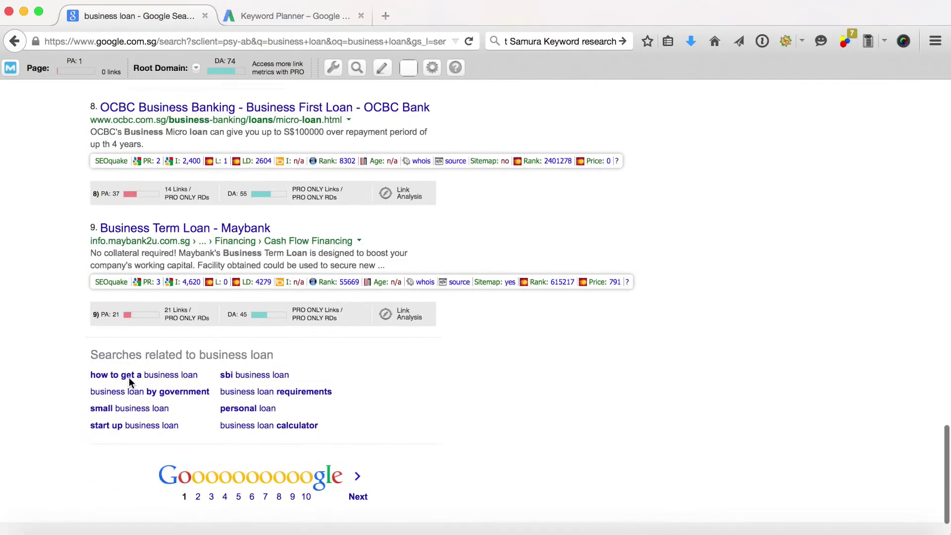
scroll(130, 385, up, 12)
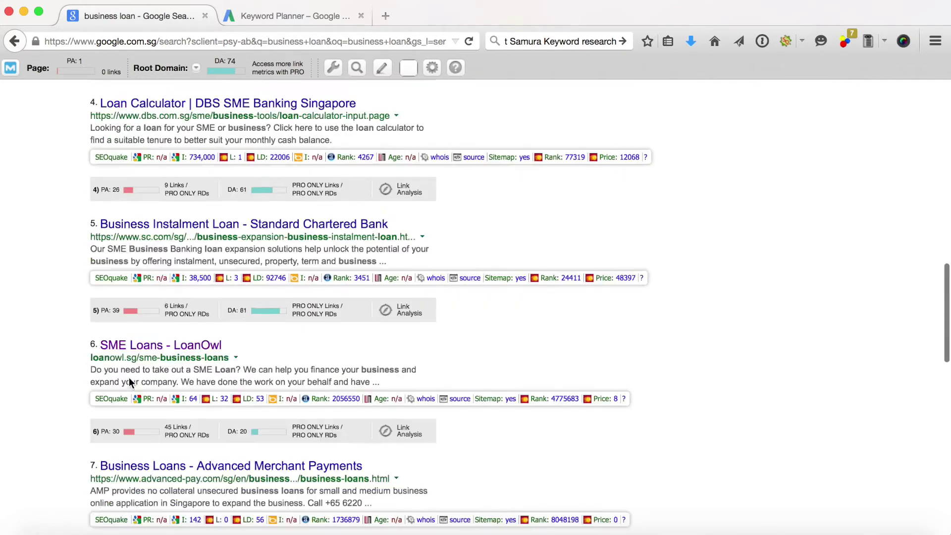
scroll(129, 382, up, 7)
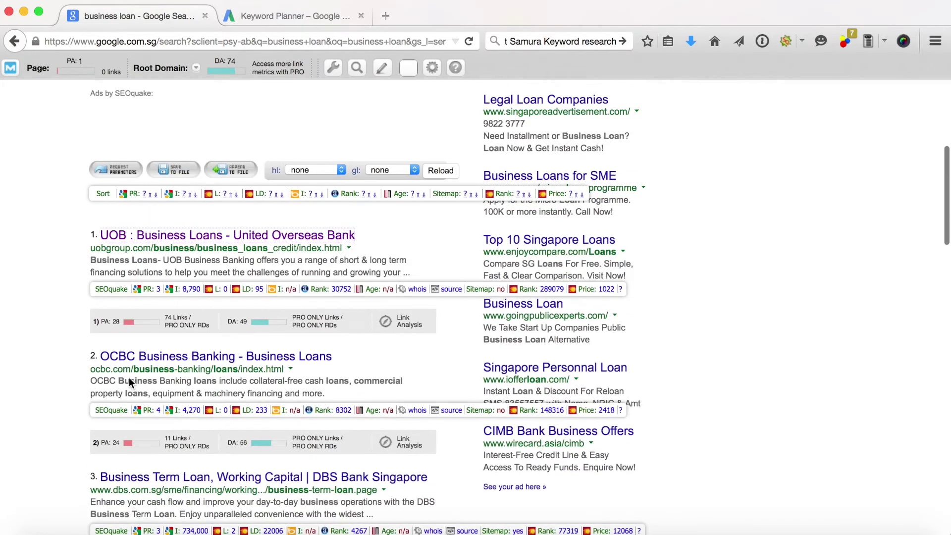
scroll(129, 377, up, 3)
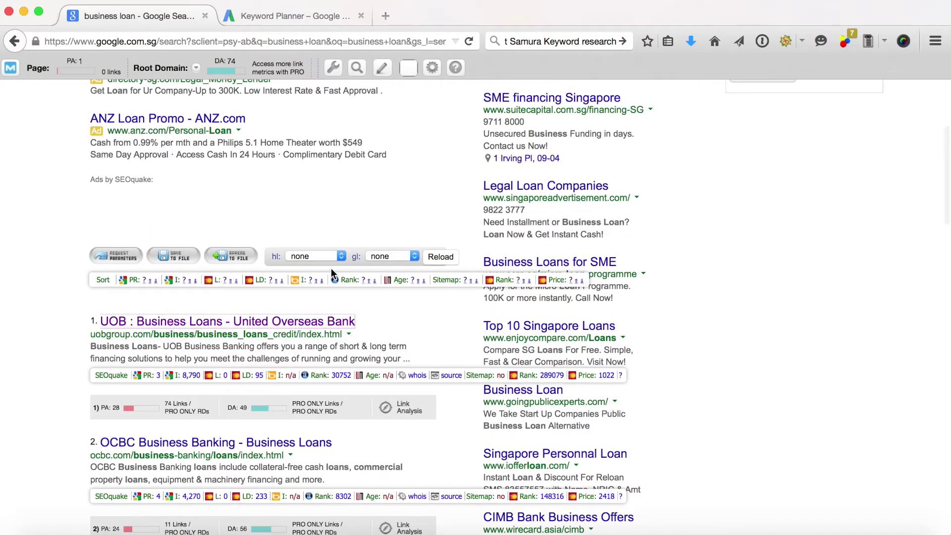
scroll(332, 271, down, 3)
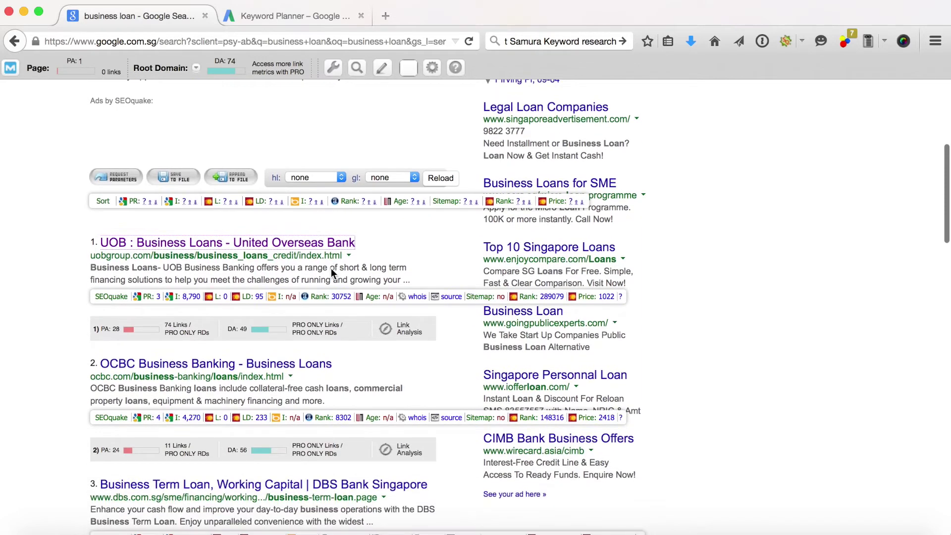
scroll(331, 269, down, 3)
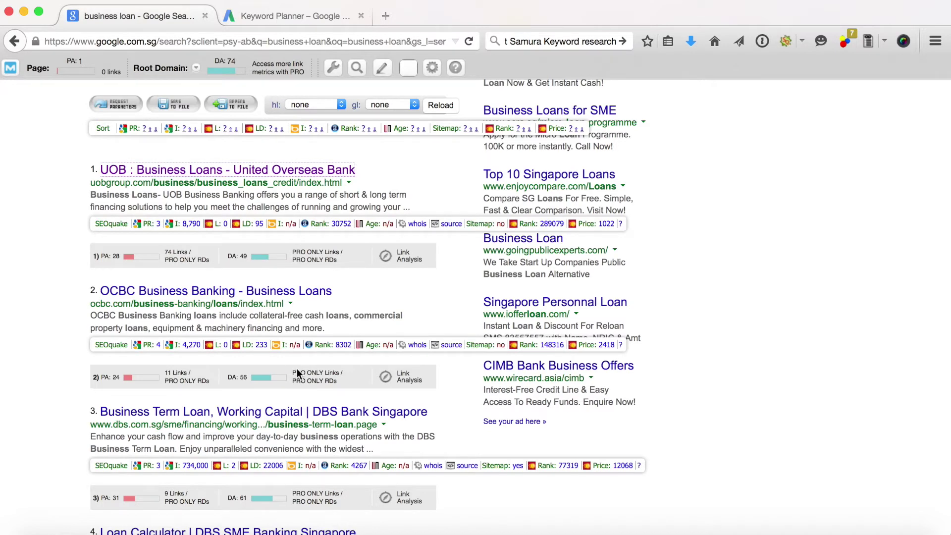
scroll(296, 369, down, 2)
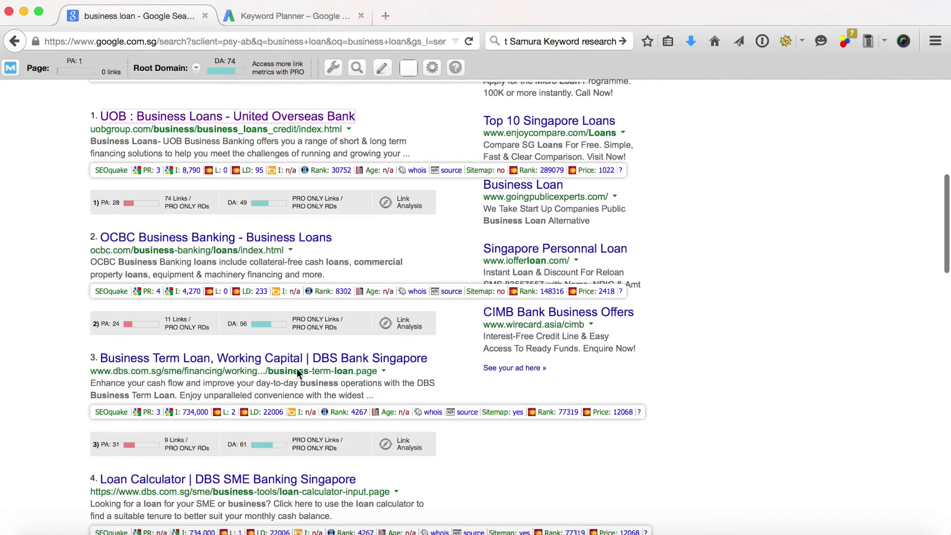
scroll(297, 371, down, 8)
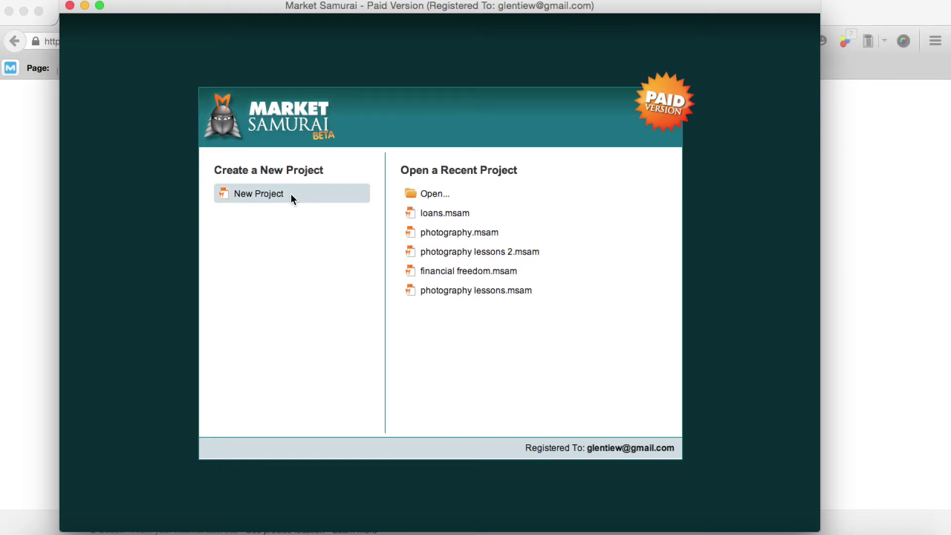
Switch to Market Samurai and start a new project with "business loan" as its keyword and title.
click(247, 194)
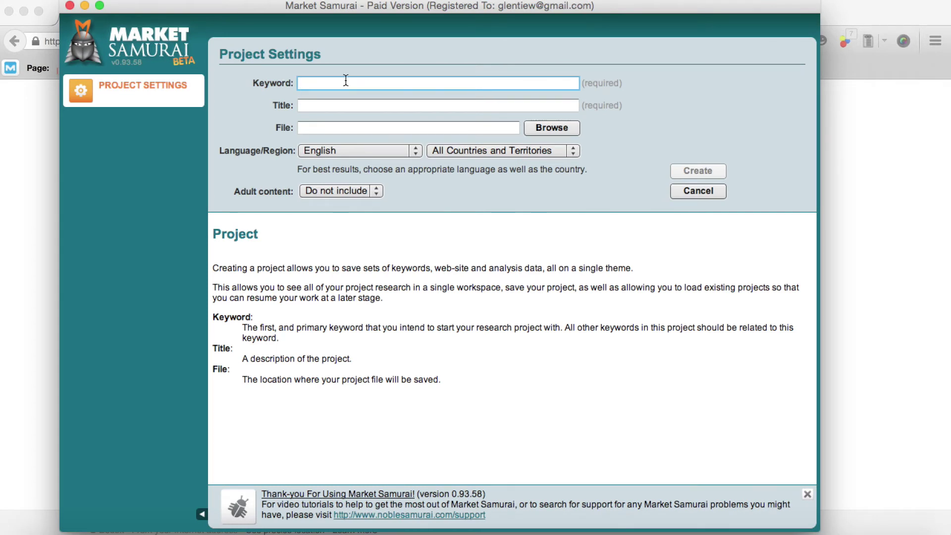
text(business loan)
key(Tab)
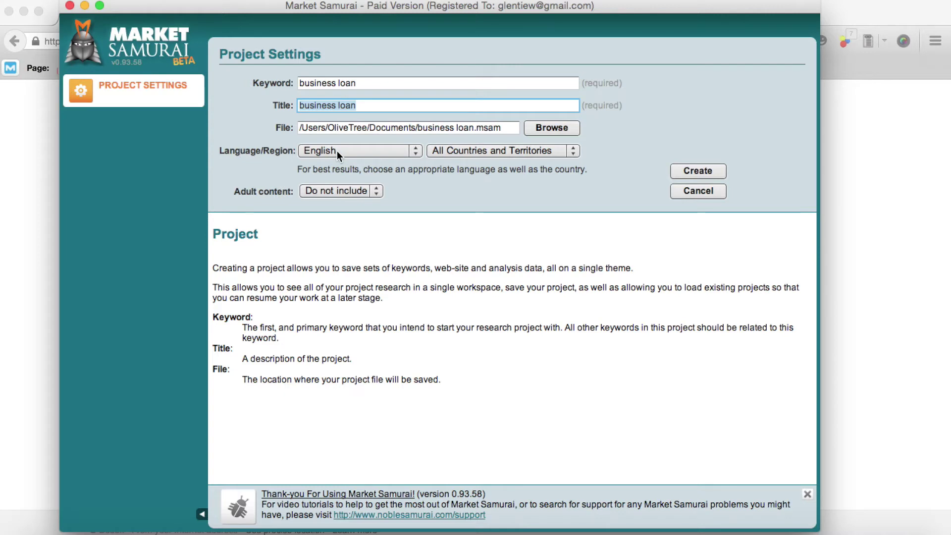
Set the new project's region to Singapore, keeping English as its language.
click(492, 150)
key(s)
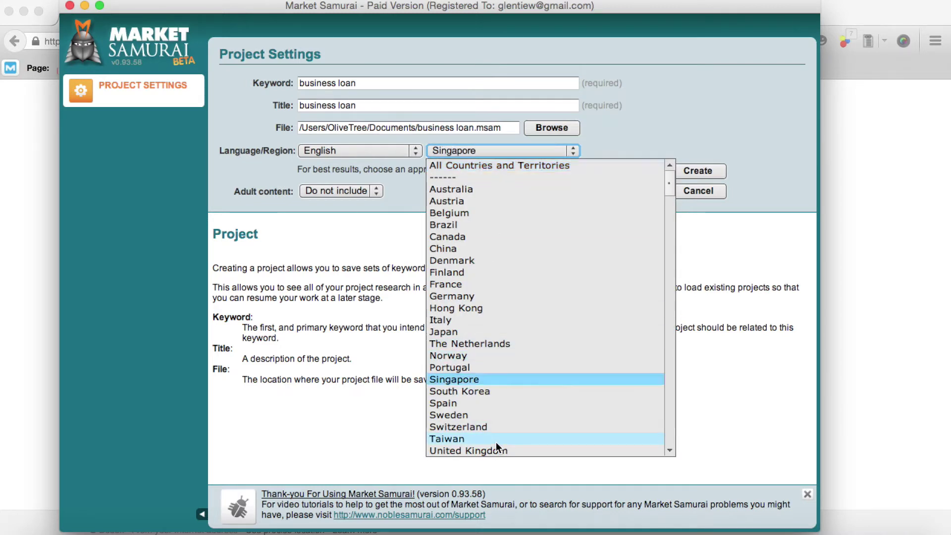
click(453, 380)
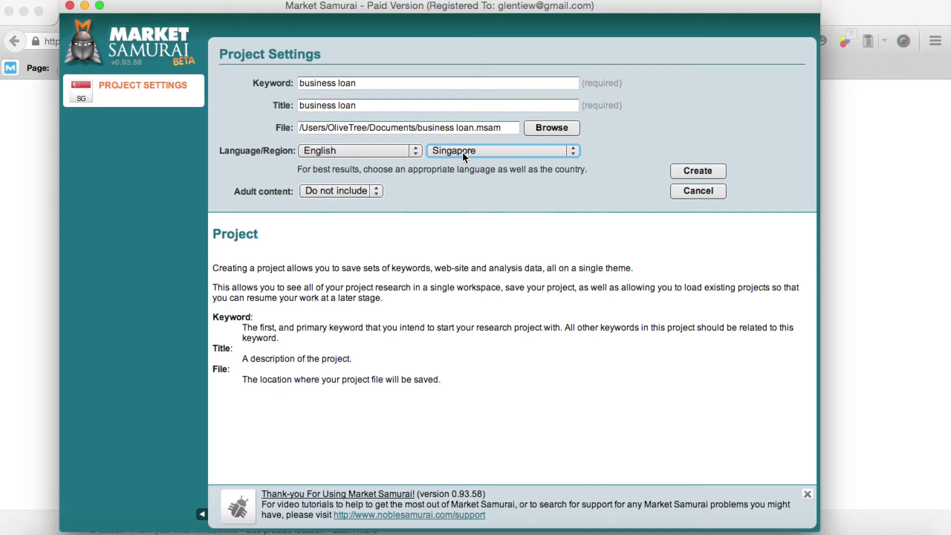
Create the "business loan" project, open Keyword Research for it, and check the available Google Keyword Planner accounts.
click(697, 171)
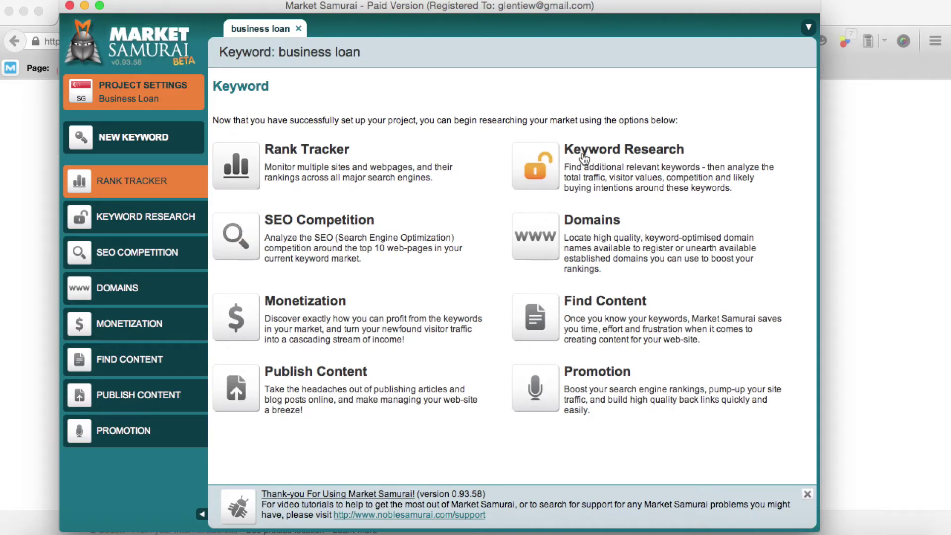
click(542, 170)
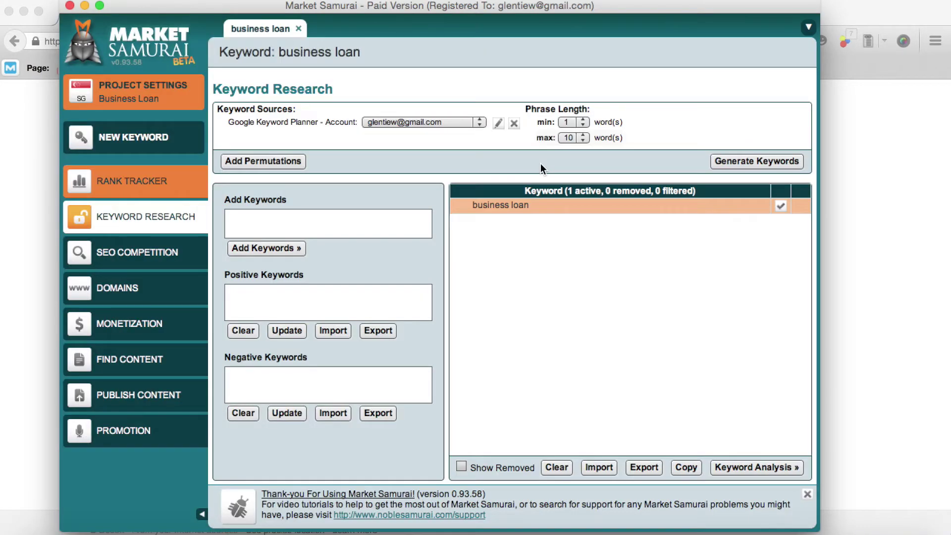
click(454, 121)
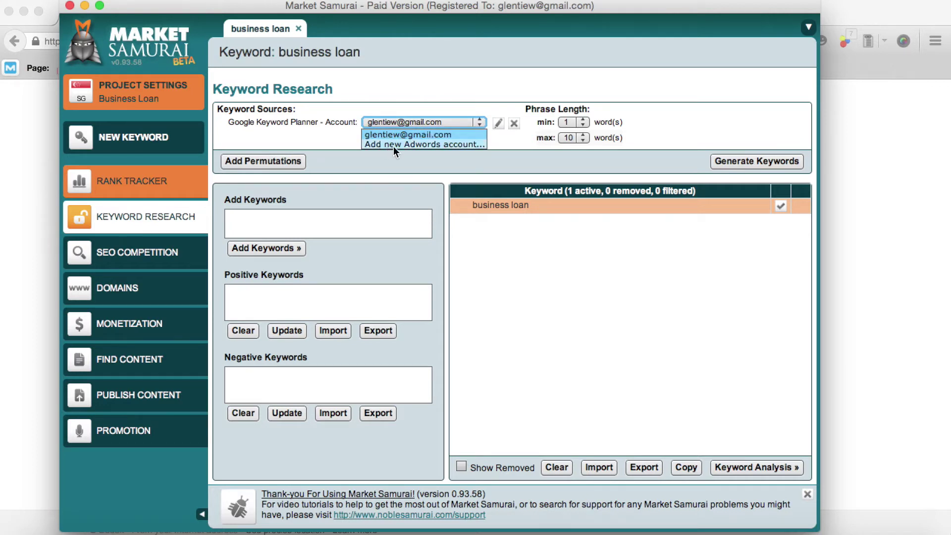
click(419, 90)
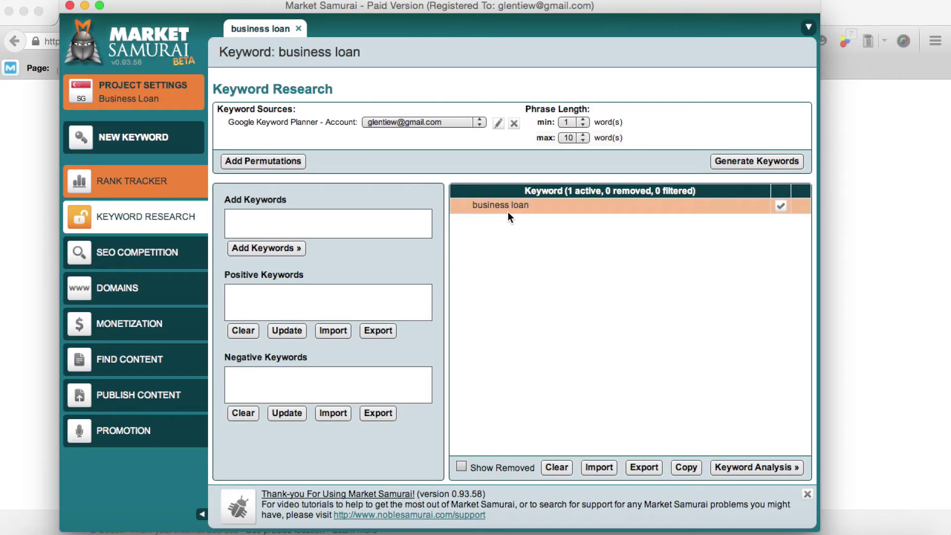
Set the keyword phrase length to a minimum of 2 and a maximum of 6 words.
triple_click(552, 123)
click(536, 110)
click(579, 121)
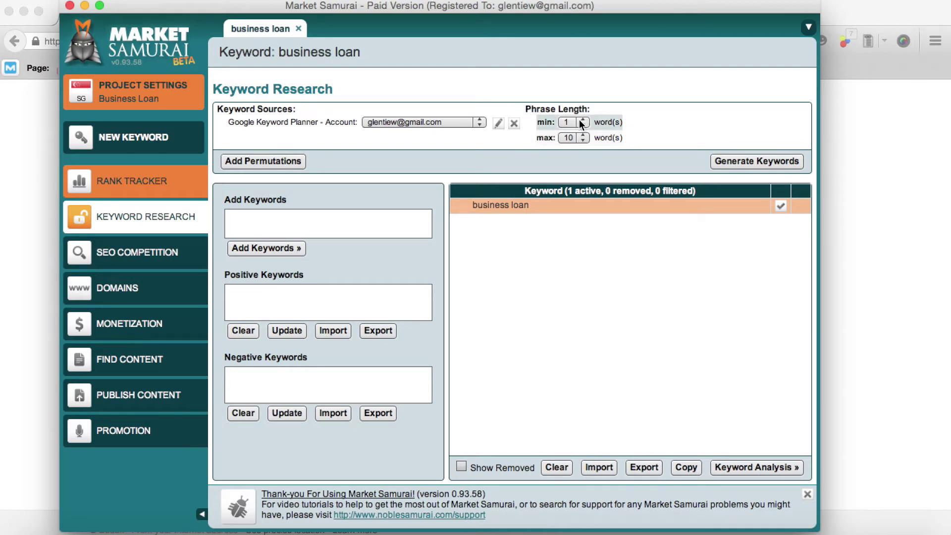
click(580, 121)
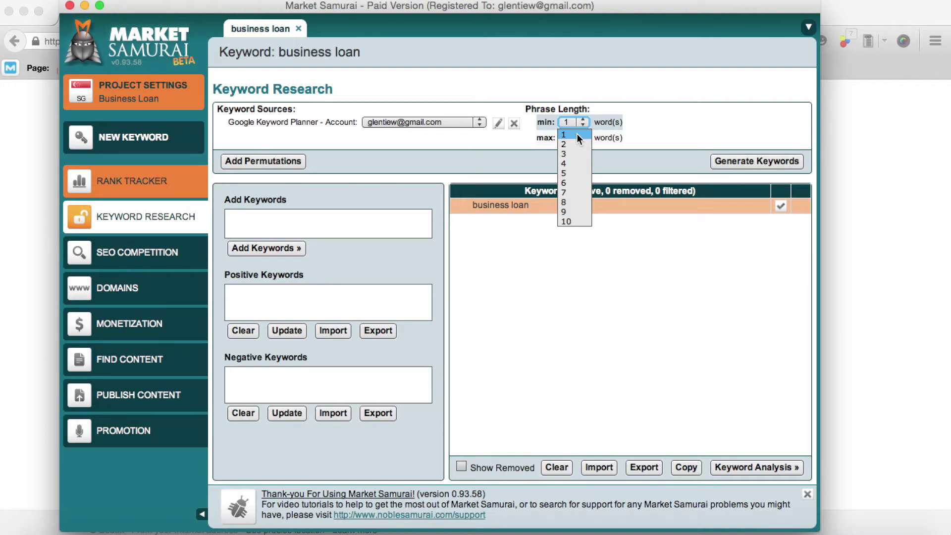
click(567, 145)
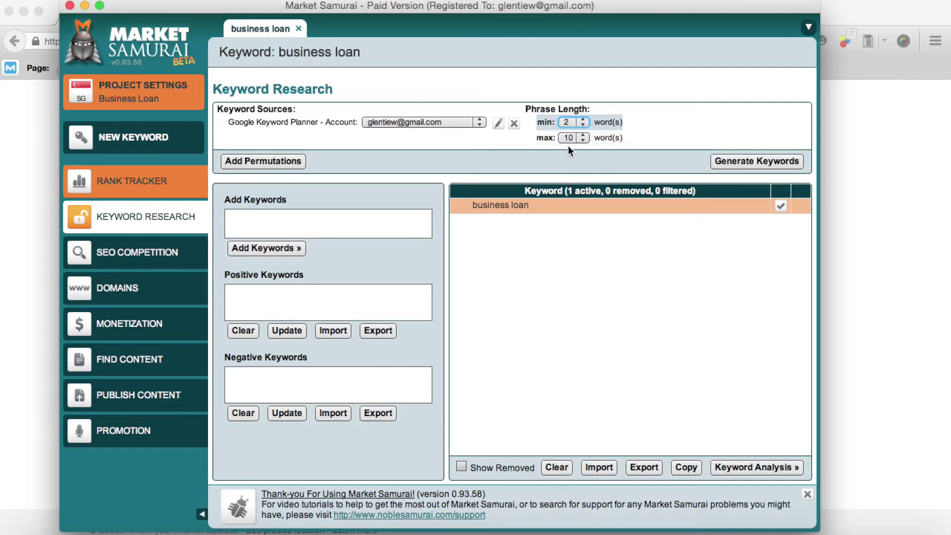
click(578, 138)
click(576, 198)
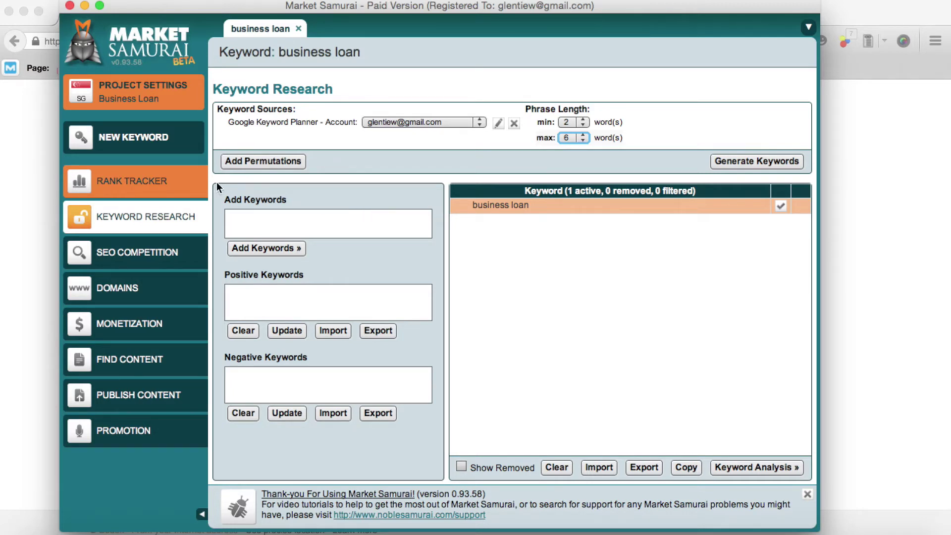
Add "sme loan" to the keyword list and generate related keywords.
click(247, 219)
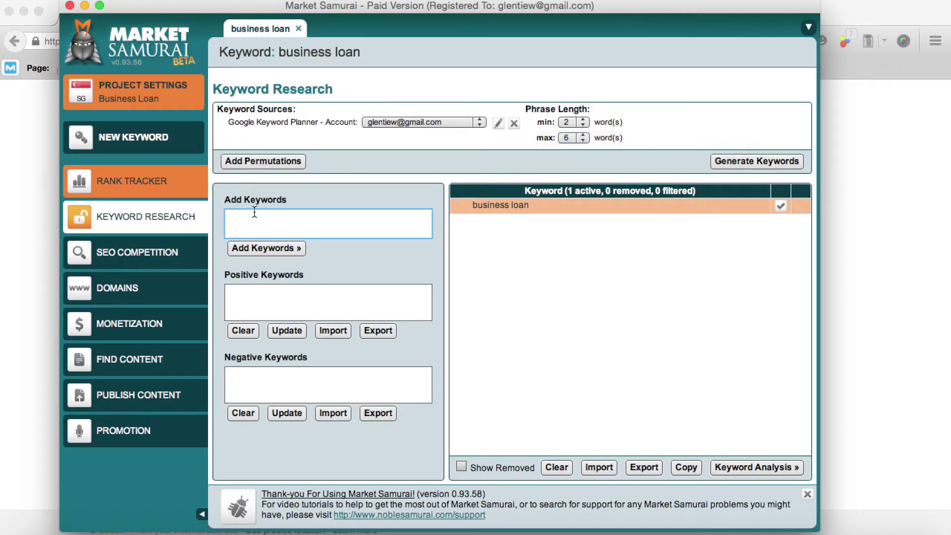
text(sme loan)
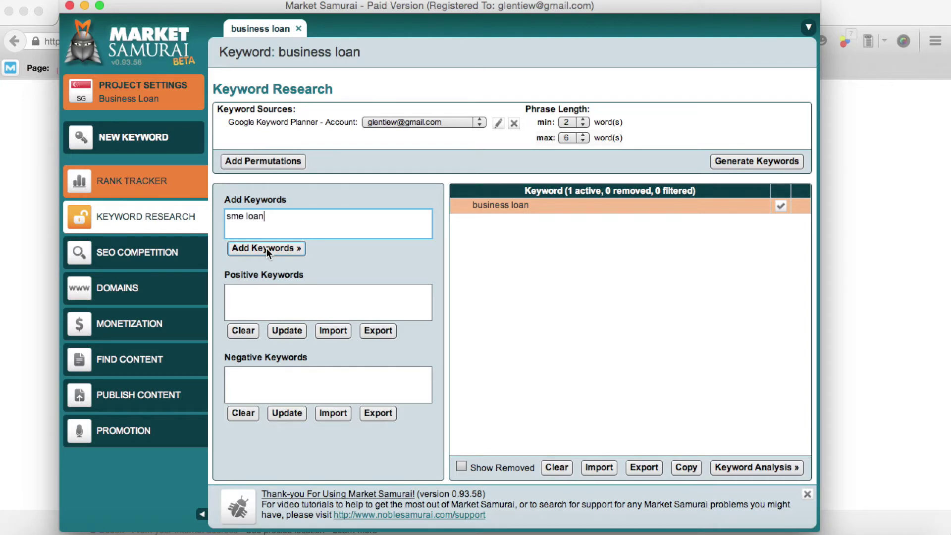
click(267, 248)
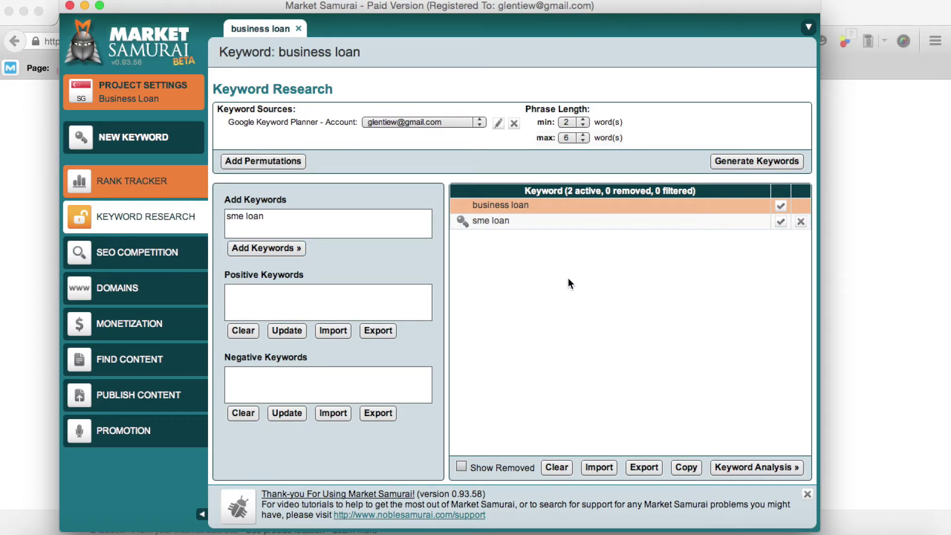
click(513, 209)
click(739, 162)
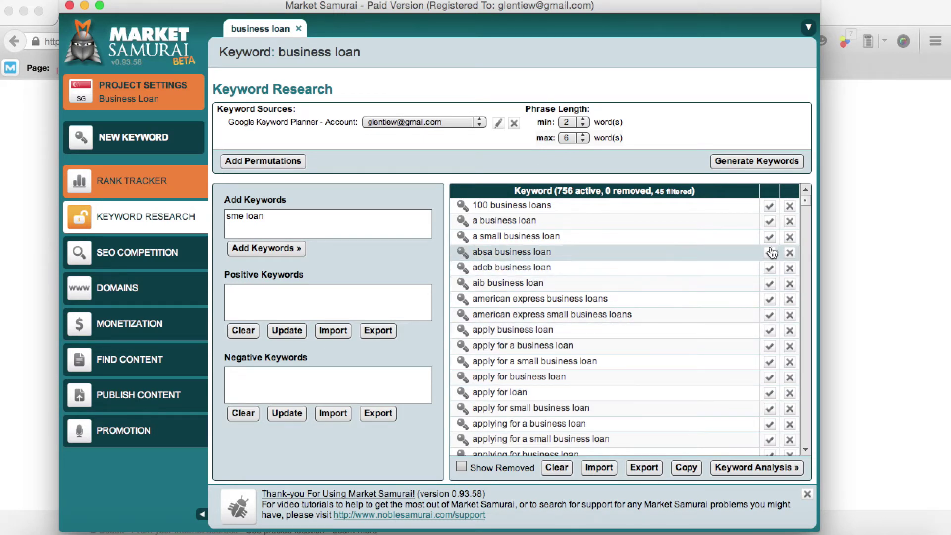
Remove "100 business loans" from the generated keywords, and clear the negative keywords again.
click(789, 205)
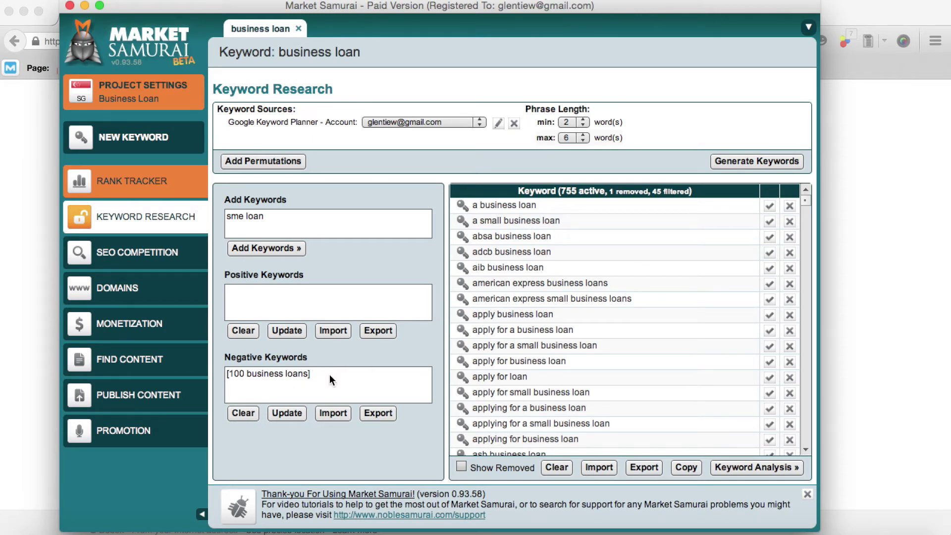
drag(329, 375, 193, 374)
click(243, 413)
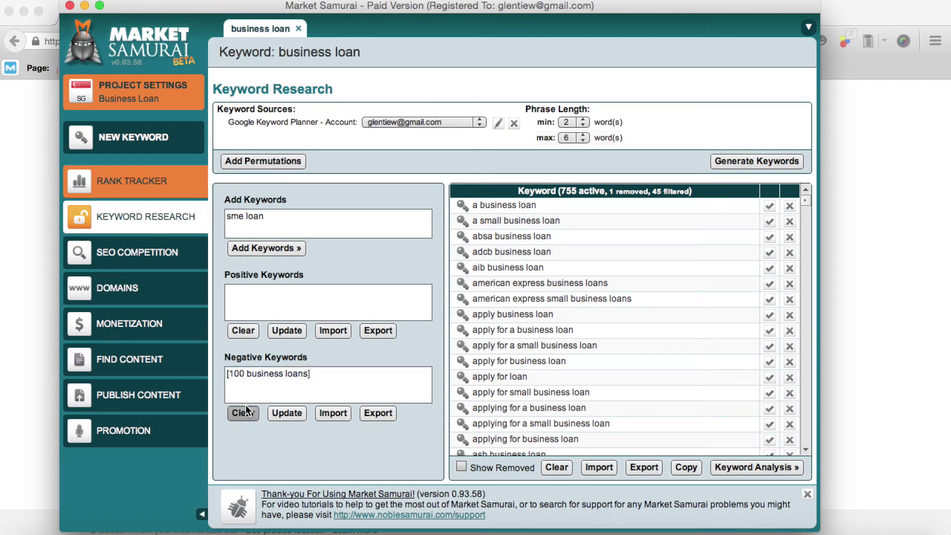
Open keyword analysis, include Local Total Searches with a minimum of 90, and set the period to Monthly.
click(744, 468)
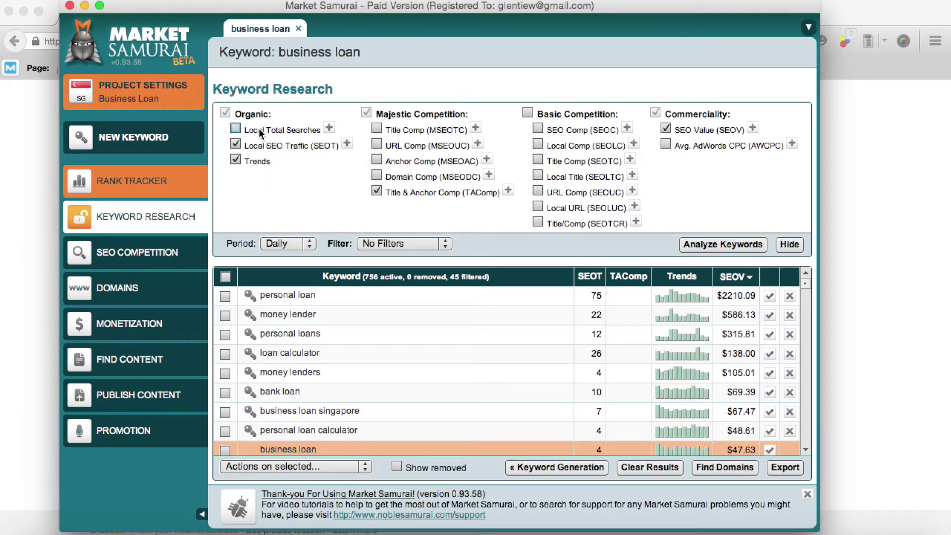
click(237, 128)
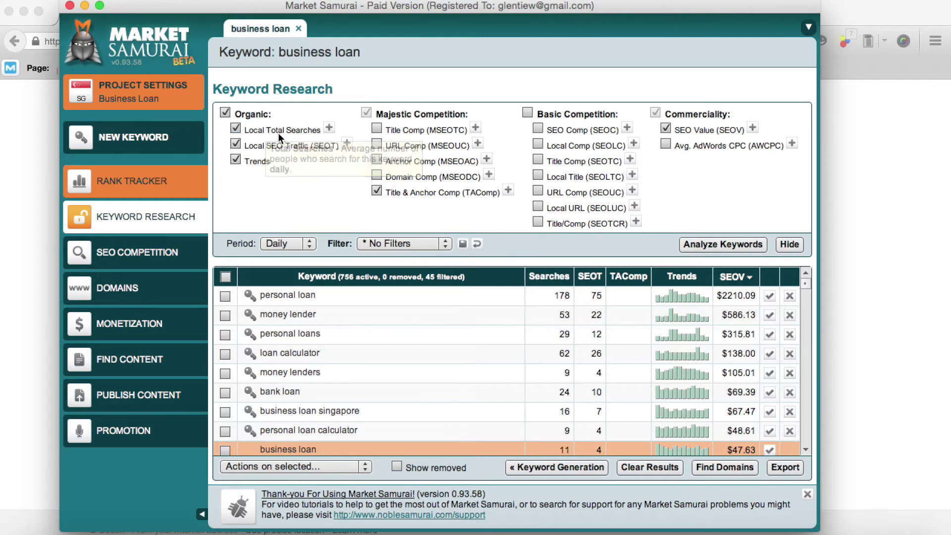
click(329, 128)
click(309, 141)
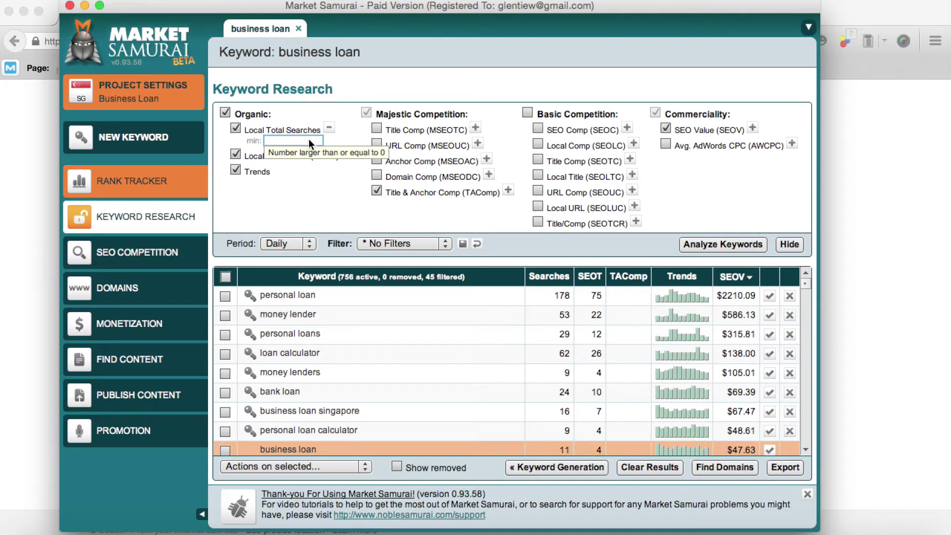
text(90)
click(304, 178)
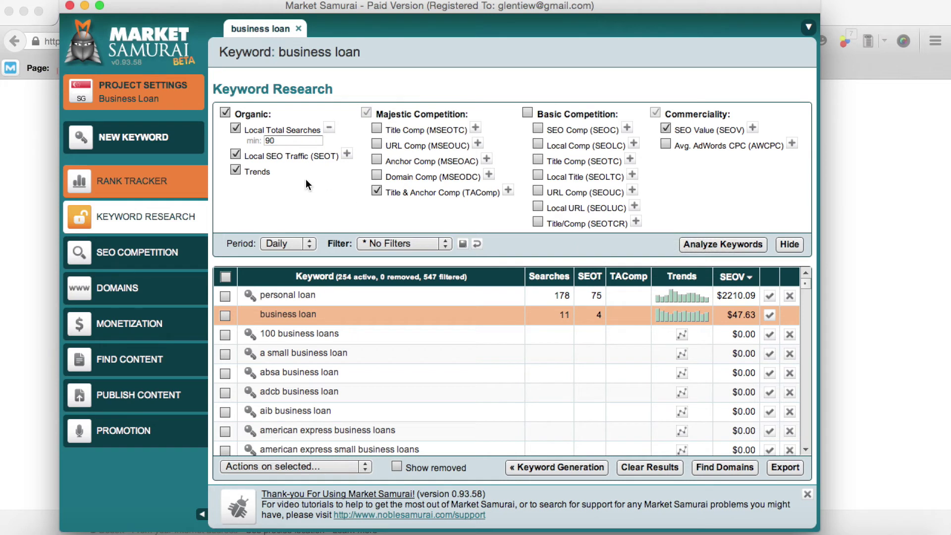
click(283, 243)
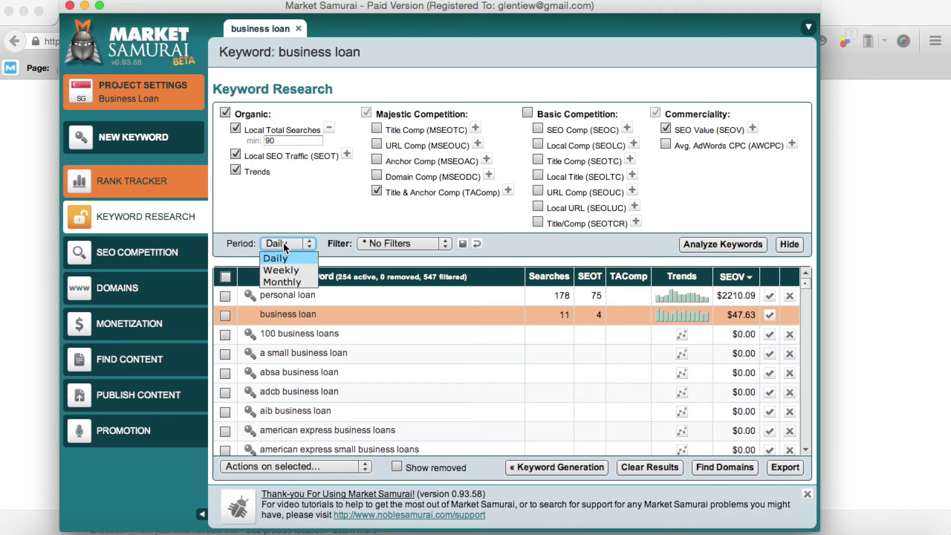
click(278, 281)
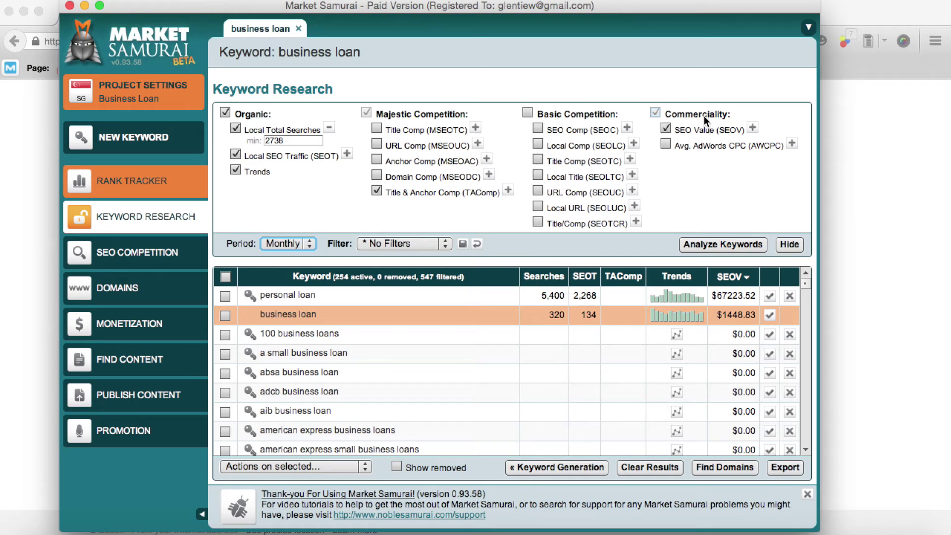
Include Avg. AdWords CPC among the commerciality metrics and run the keyword analysis.
mouse_move(693, 132)
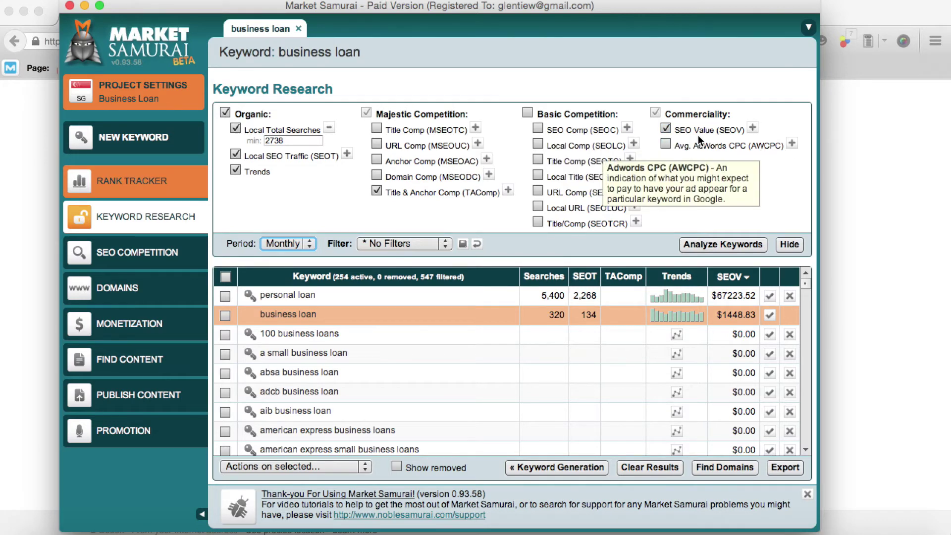
click(667, 144)
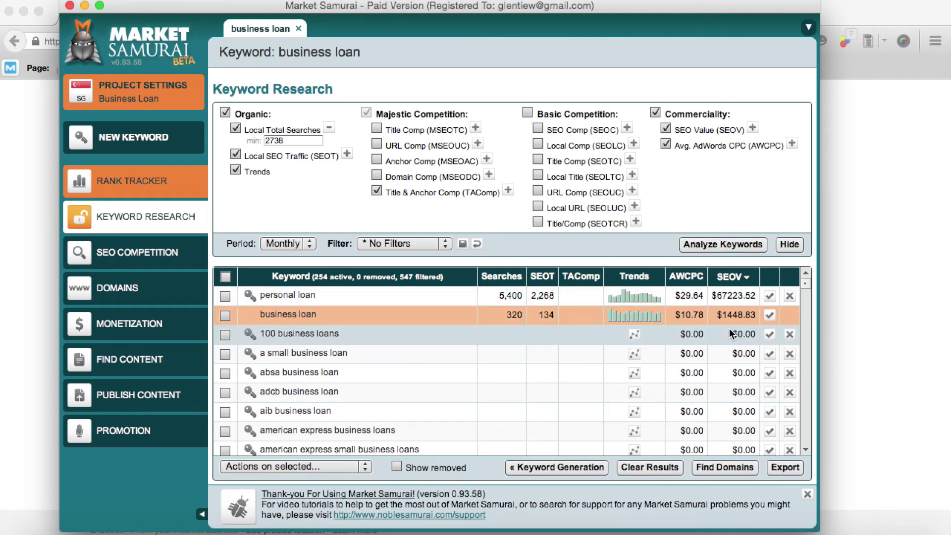
click(719, 245)
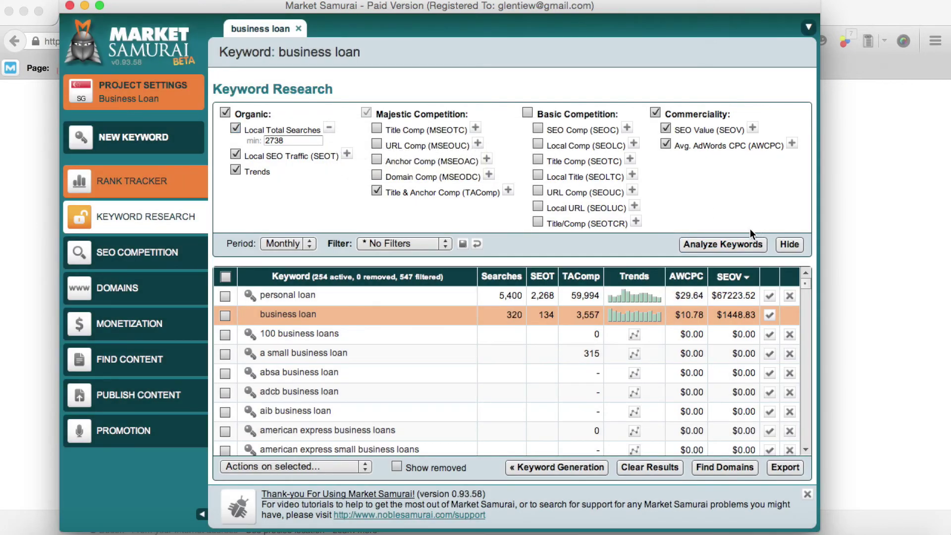
Sort the analyzed keywords by searches, highest first, and review the search and competition figures down the list.
click(509, 277)
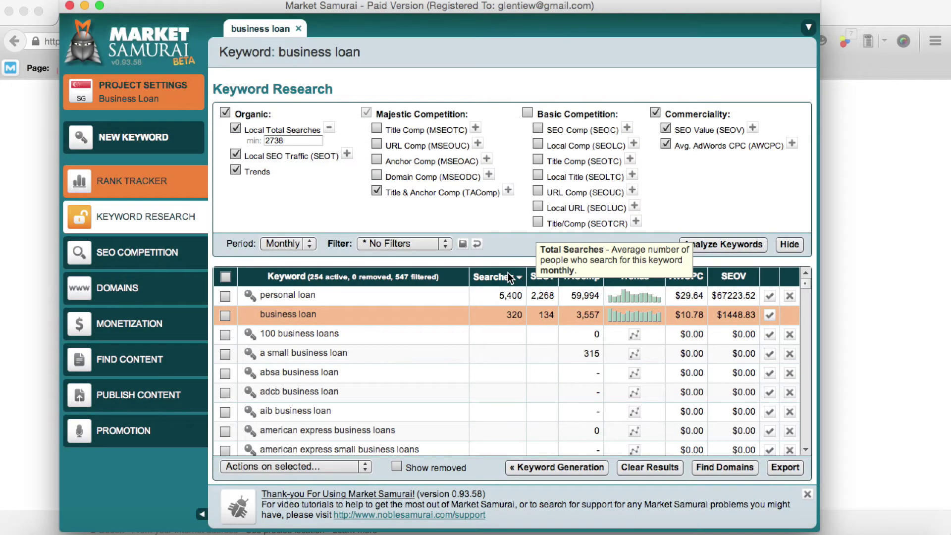
click(510, 278)
click(500, 277)
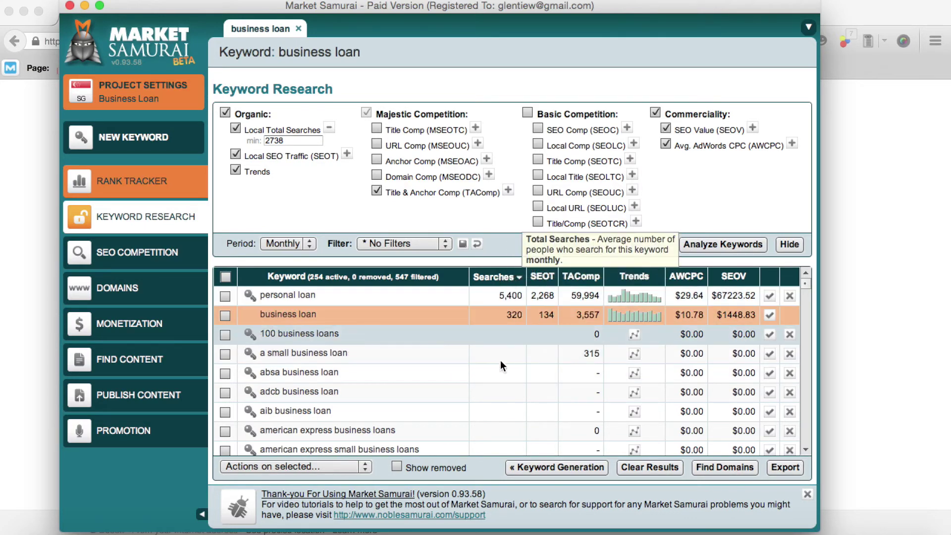
scroll(519, 334, down, 10)
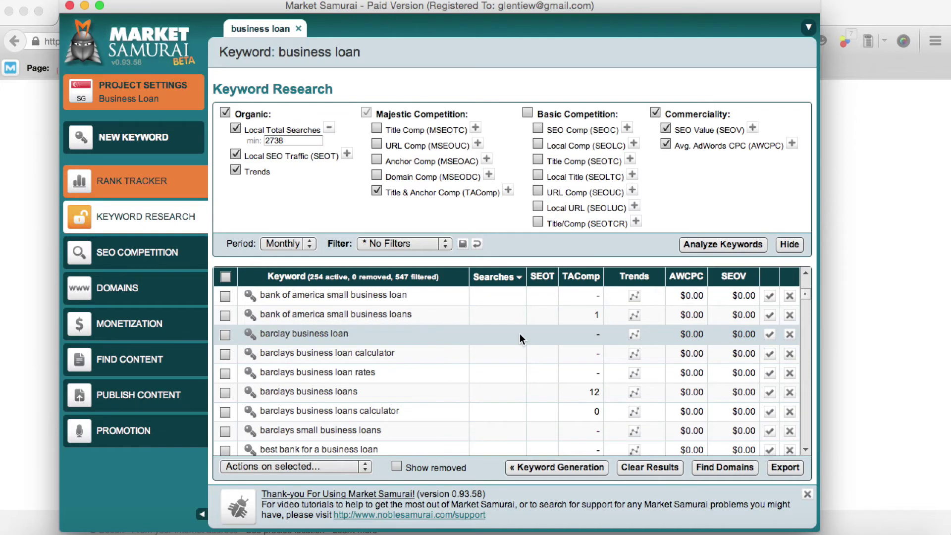
scroll(520, 334, up, 10)
scroll(520, 334, down, 8)
scroll(520, 334, up, 5)
scroll(519, 334, down, 10)
scroll(519, 334, down, 15)
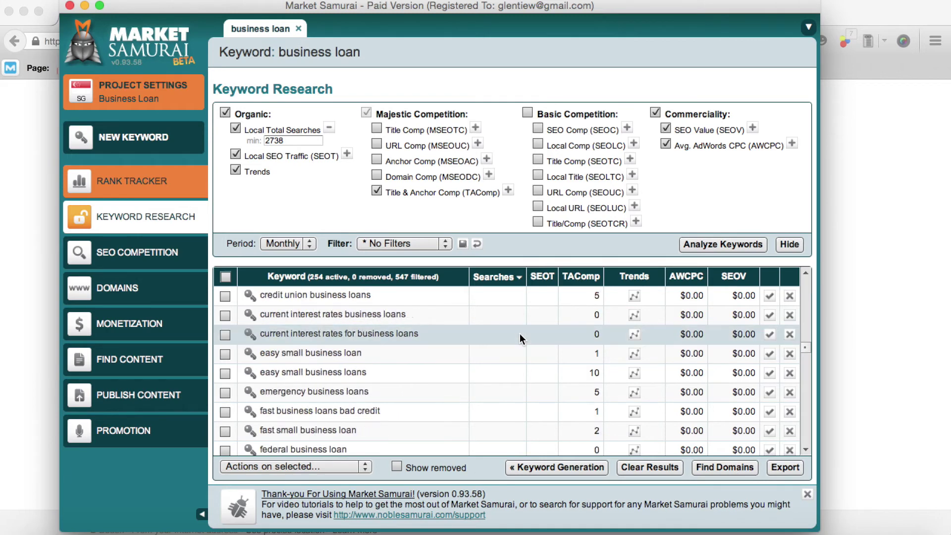
scroll(519, 334, down, 10)
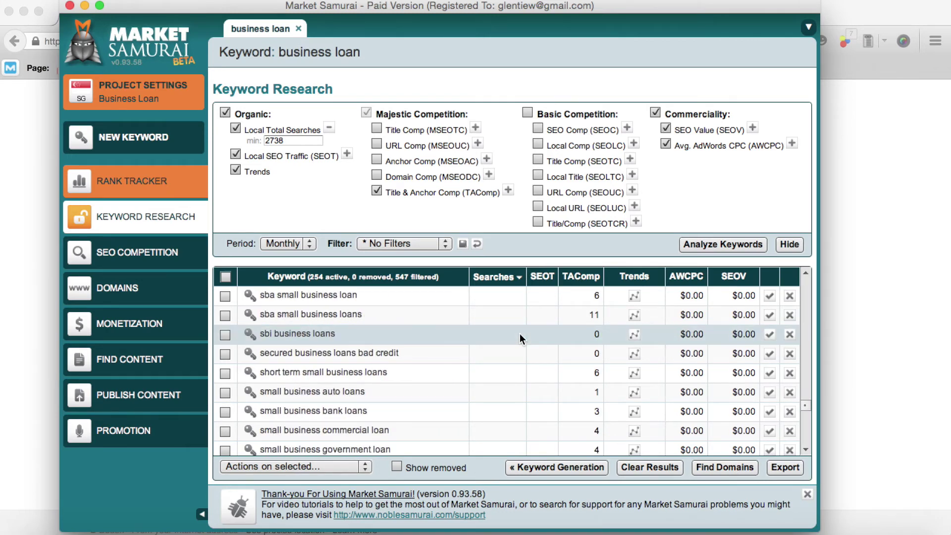
Set the minimum monthly Local Total Searches to 90, rerun the analysis, and return to the start of the results.
double_click(289, 140)
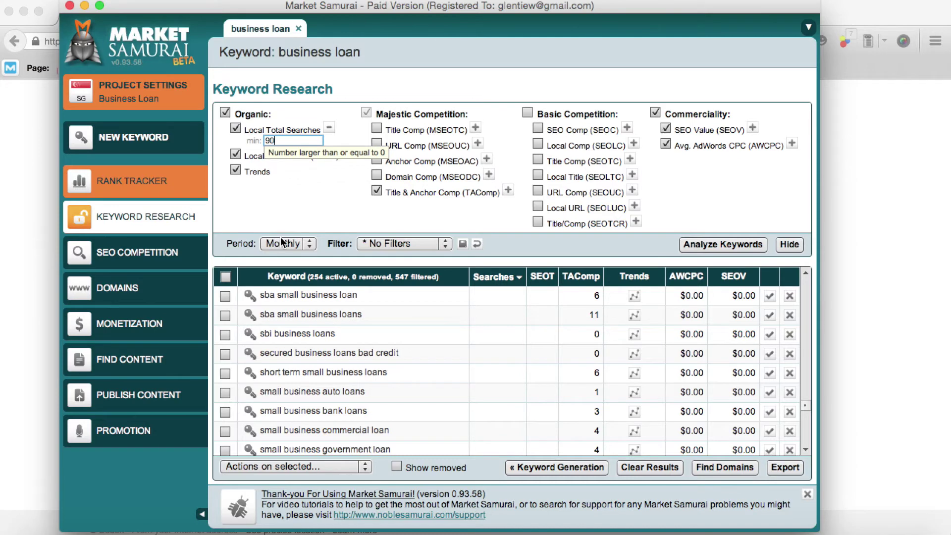
click(700, 242)
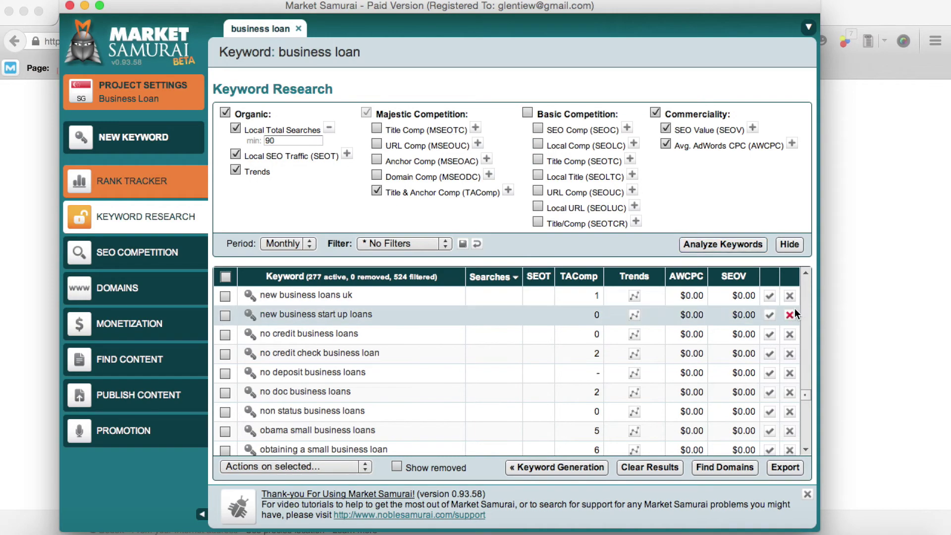
scroll(798, 312, up, 10)
drag(805, 376, 805, 275)
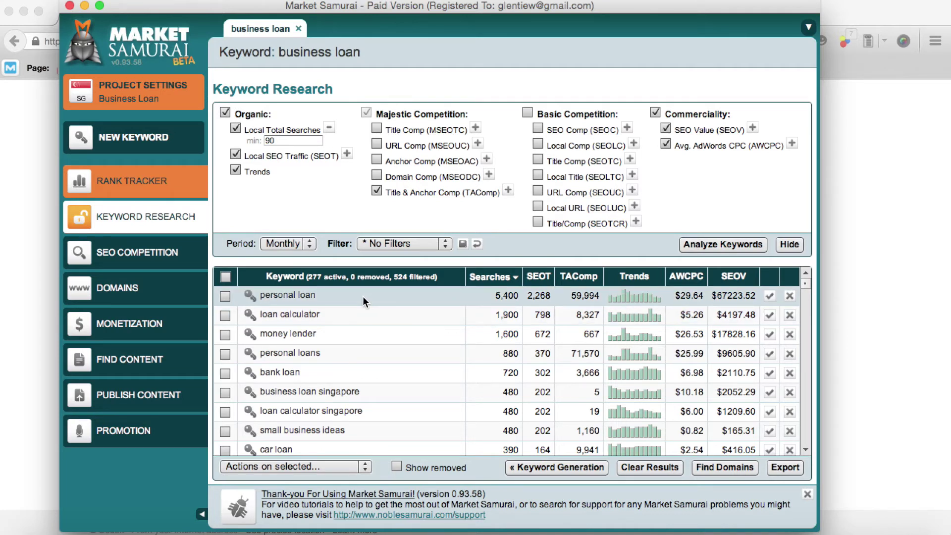
Select the keywords personal loan, business loan singapore, car loan and business loan in the results.
click(225, 296)
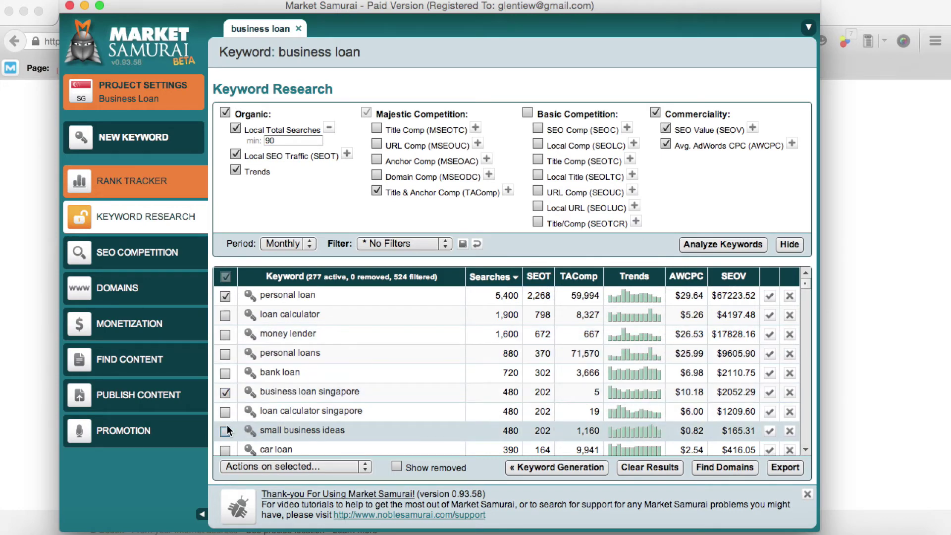
click(225, 354)
click(804, 448)
click(805, 450)
click(805, 450)
click(805, 450)
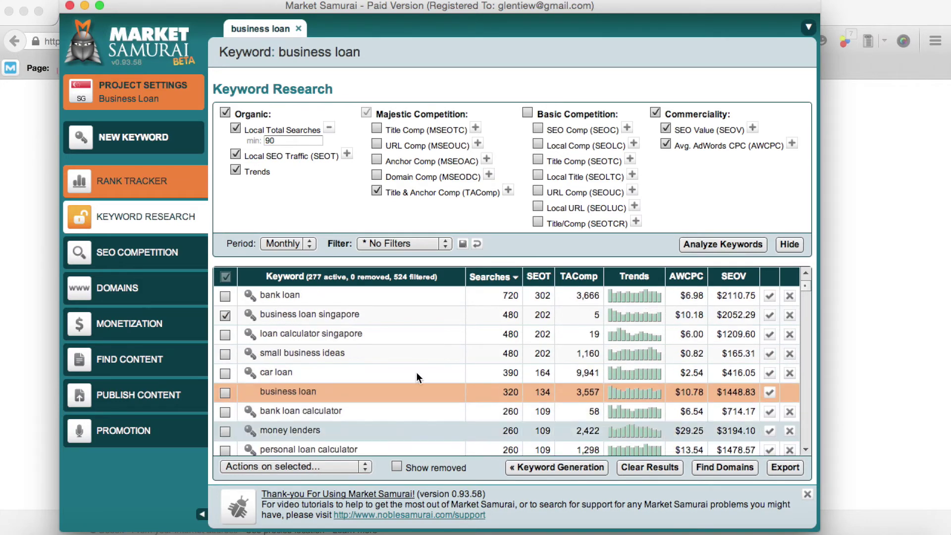
click(226, 393)
click(224, 375)
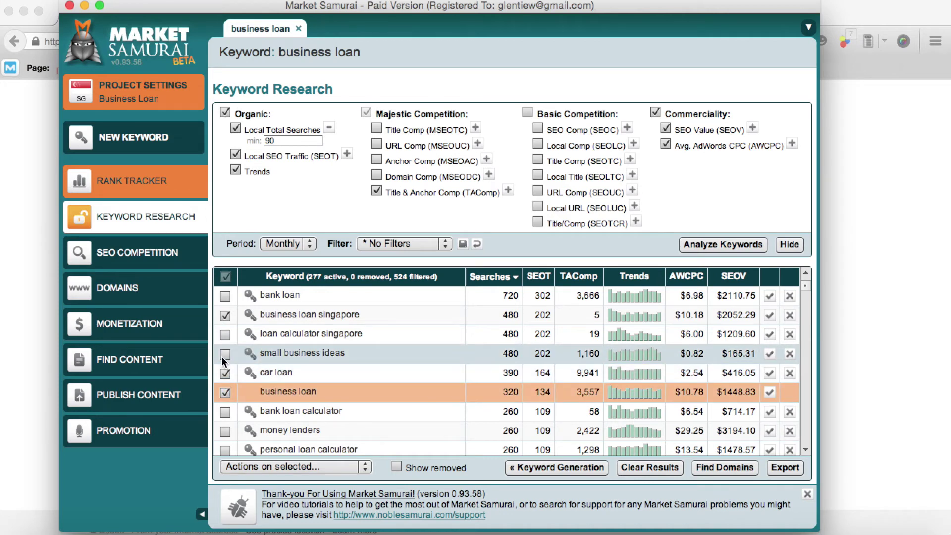
click(223, 356)
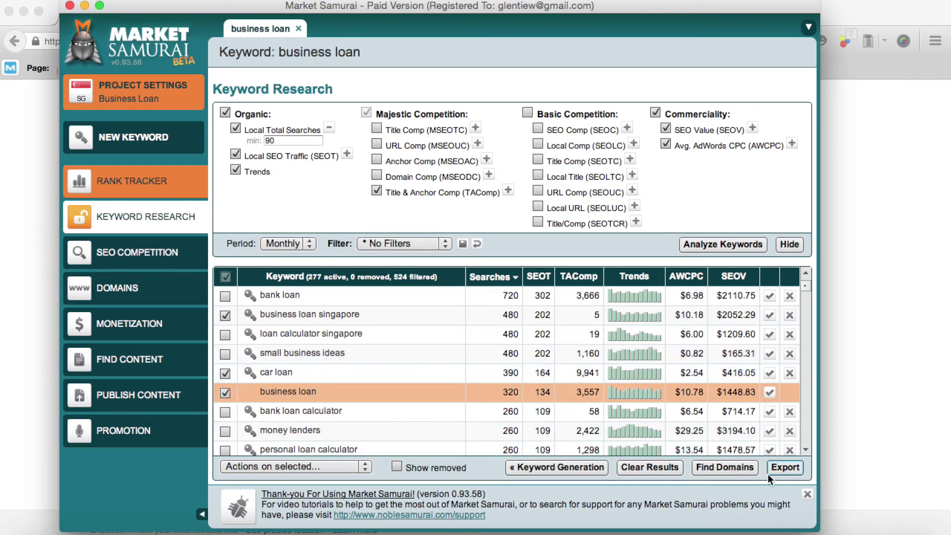
Select the keywords home loans and sme loan further down the keyword results.
click(805, 450)
click(805, 450)
click(804, 450)
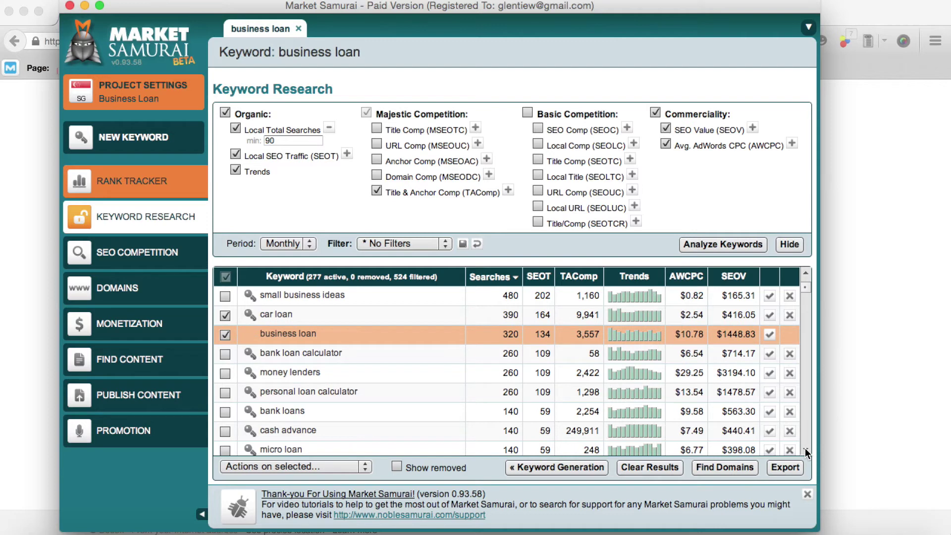
click(805, 450)
click(805, 450)
click(805, 450)
click(805, 450)
click(804, 450)
click(805, 450)
click(805, 450)
click(805, 450)
click(804, 450)
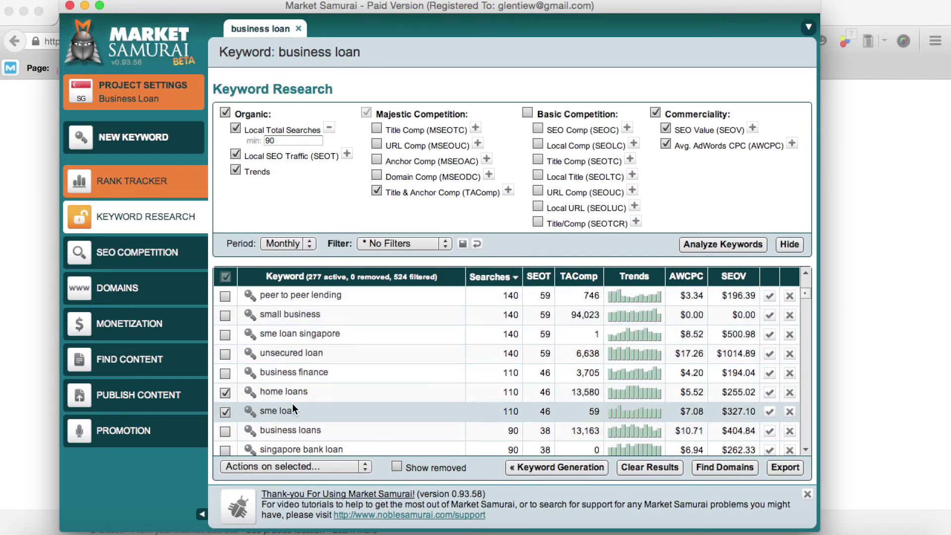
Generate the SEO competition results for the keyword business loan with all off-page and on-page metrics included.
click(170, 262)
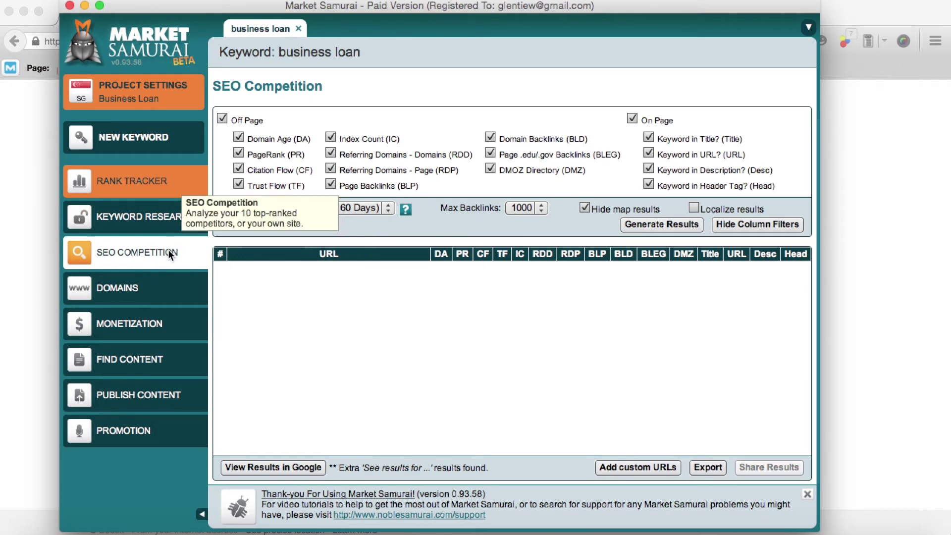
click(649, 225)
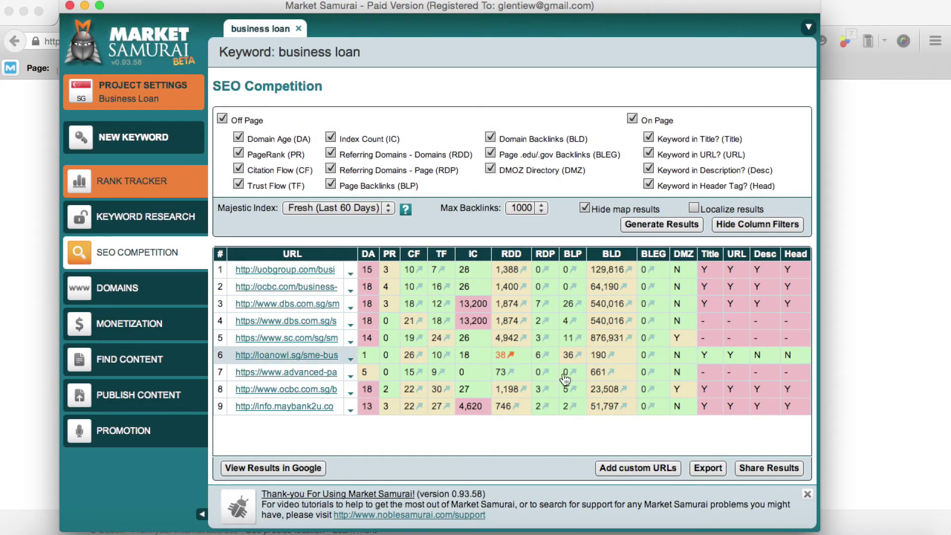
Switch to PowerPoint to check the keyword criteria slide, and return to the SEO competition results in Market Samurai.
mouse_move(731, 528)
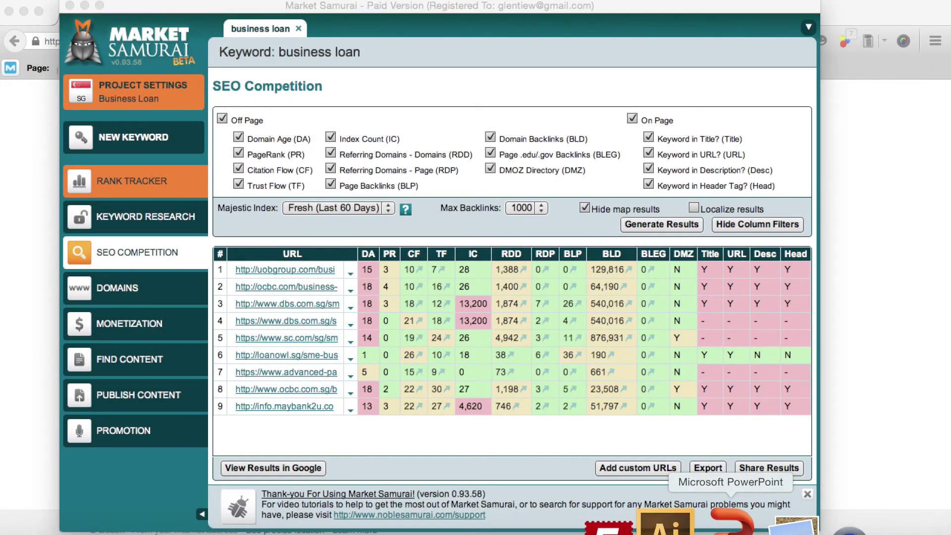
click(731, 526)
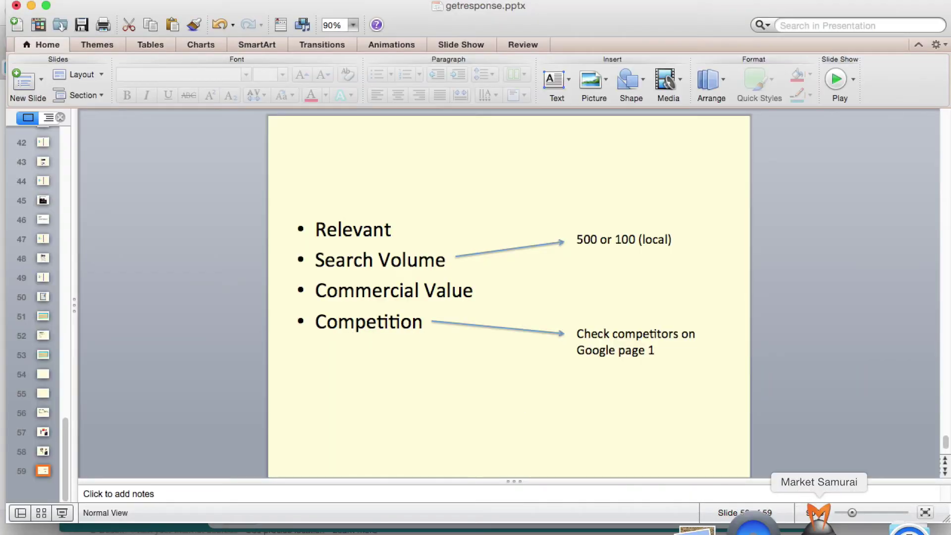
click(817, 531)
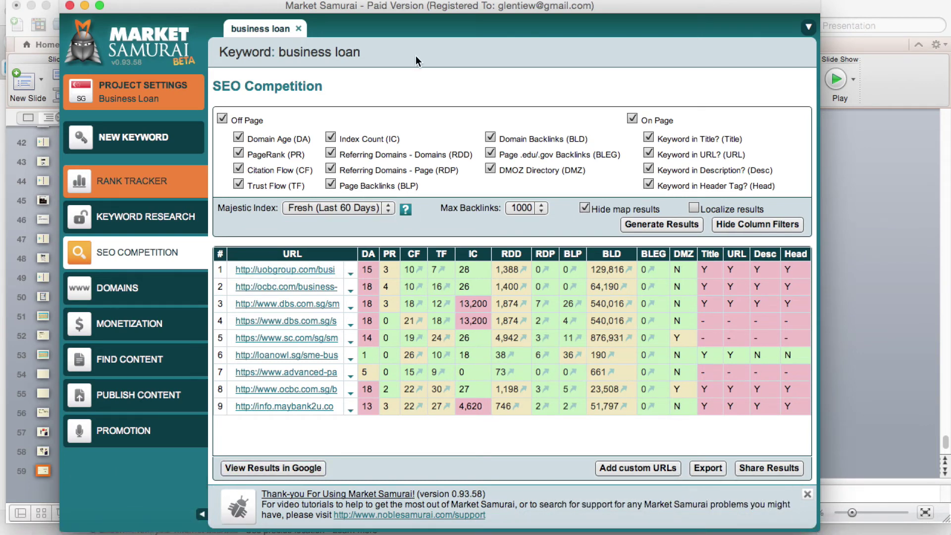
drag(442, 9, 423, 7)
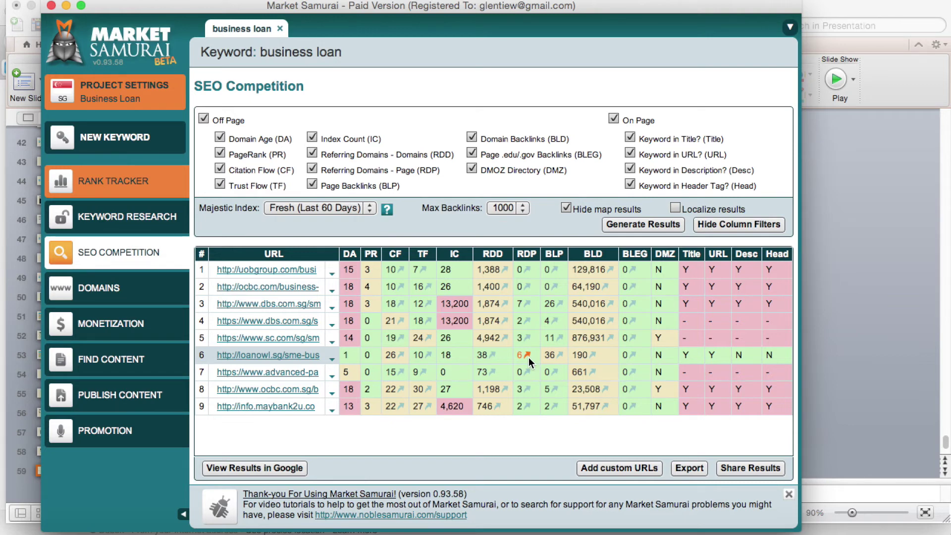
Open personal loans from the keyword research results as a separate keyword and generate its SEO competition results.
click(143, 221)
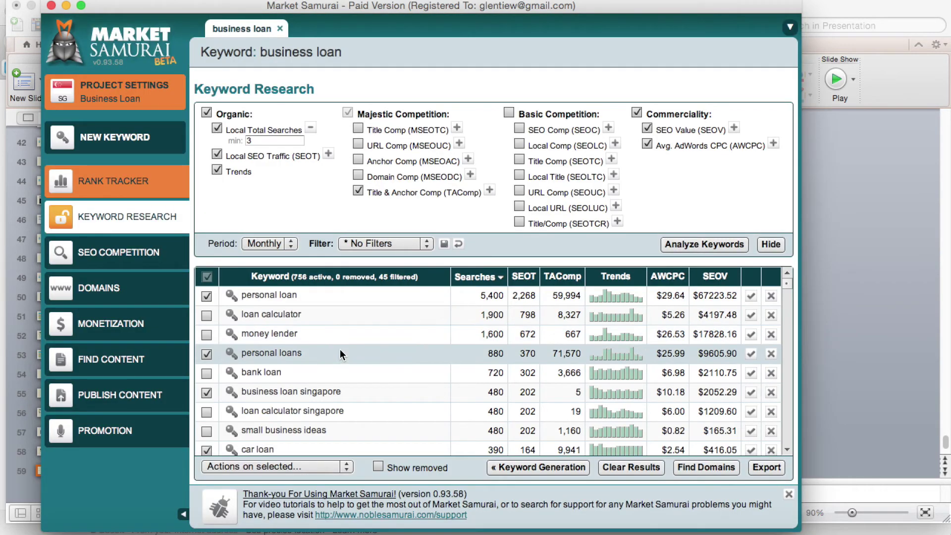
scroll(322, 403, down, 4)
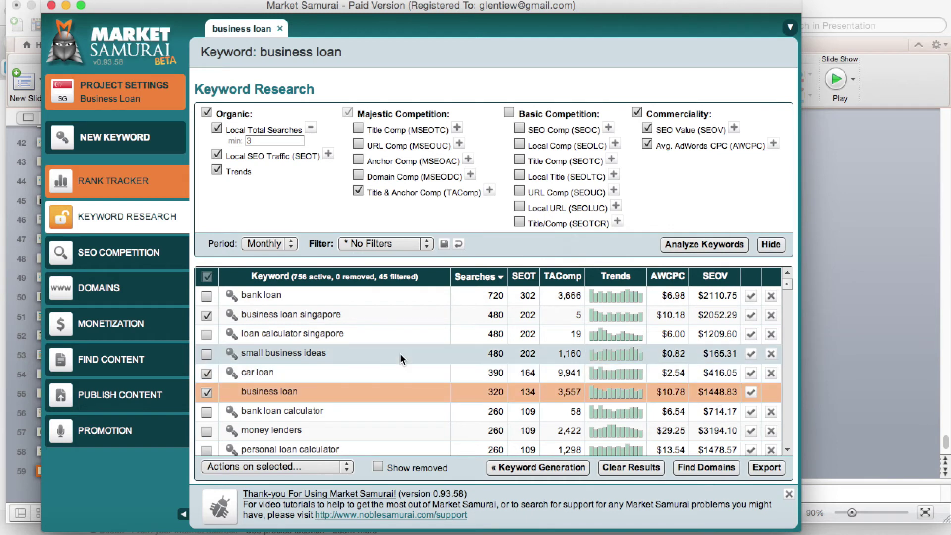
scroll(400, 352, up, 3)
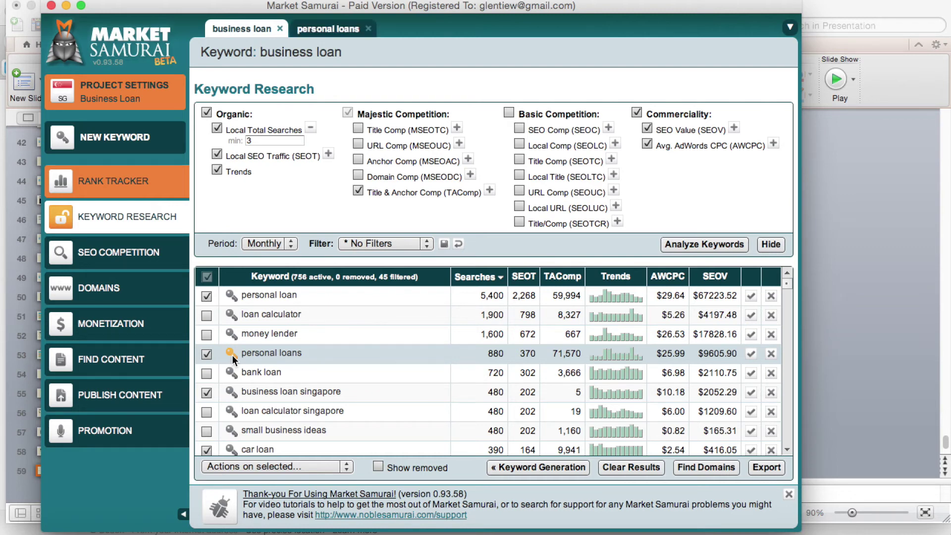
click(322, 29)
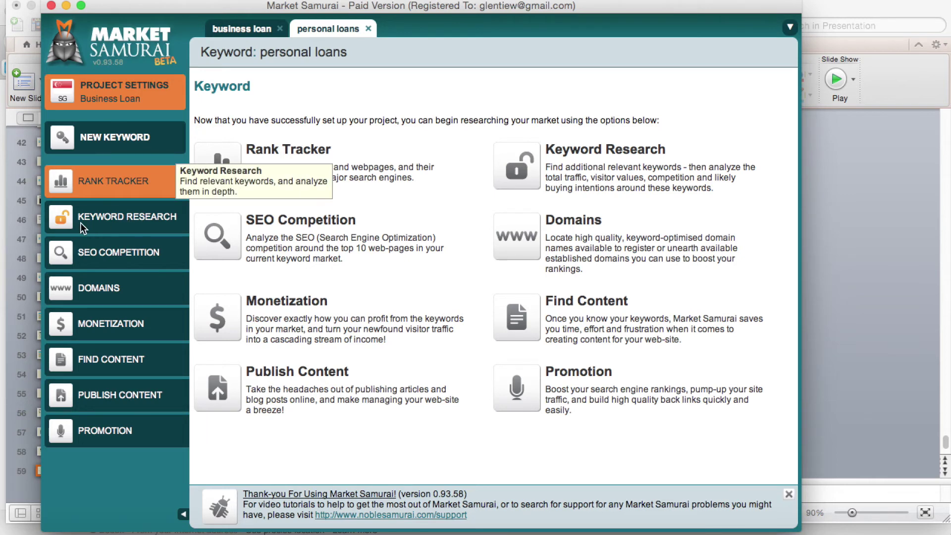
click(91, 257)
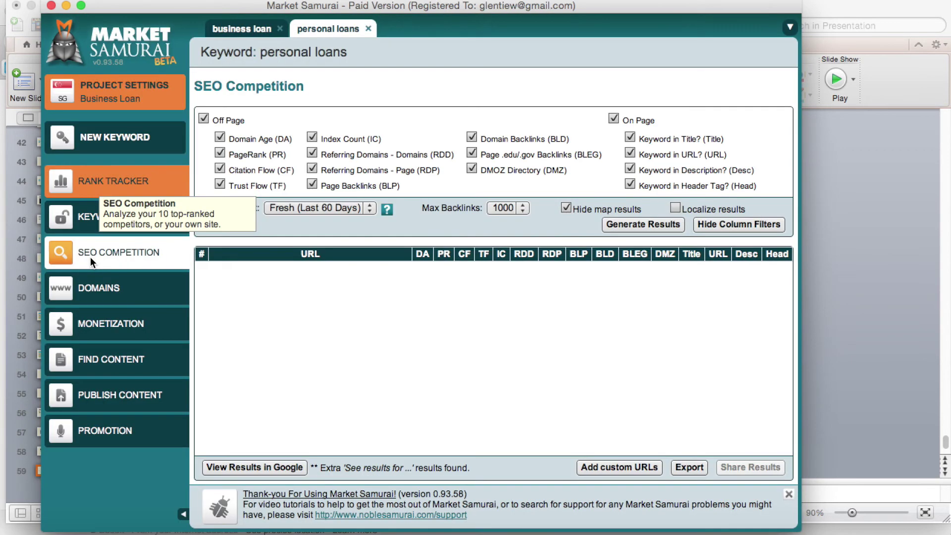
click(646, 224)
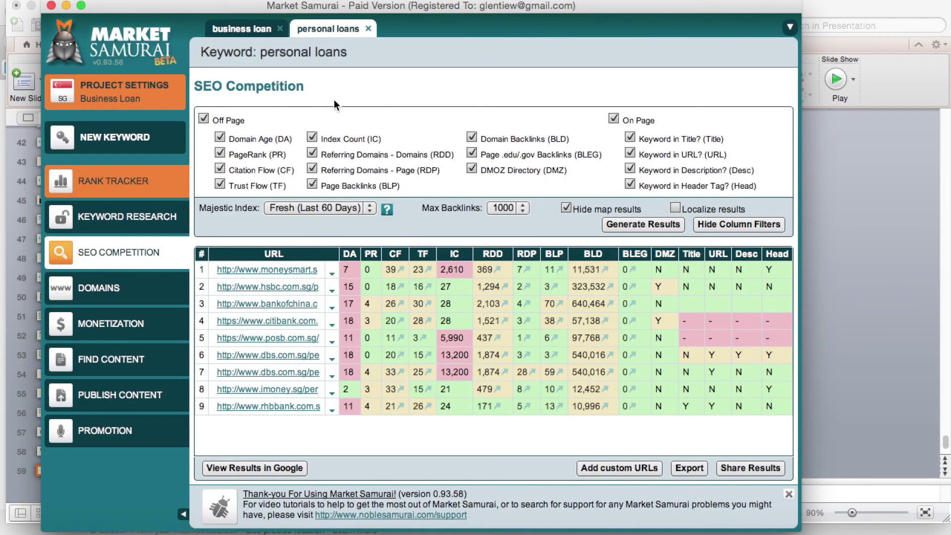
Open car loan from the business loan keyword results as a separate keyword and generate its SEO competition results, stopping the remaining lookup.
click(241, 30)
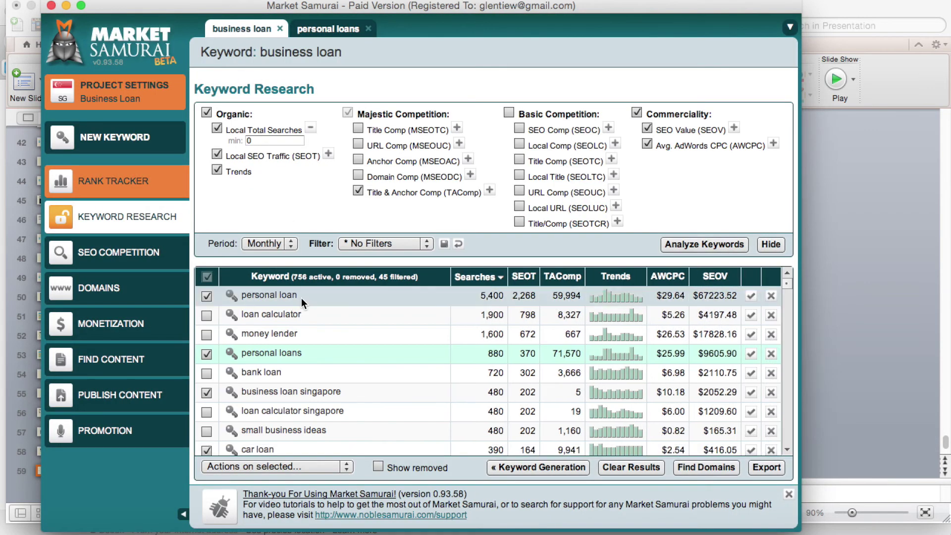
scroll(293, 352, down, 6)
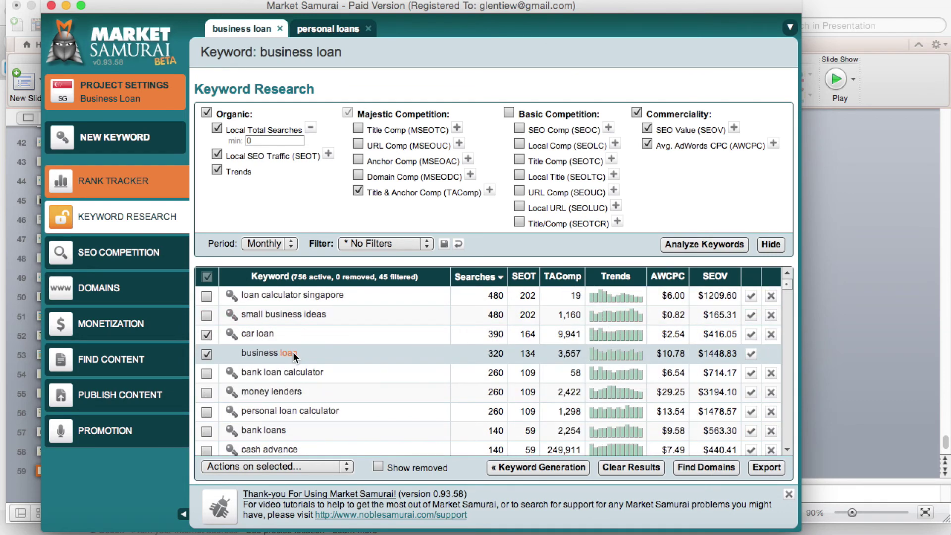
click(292, 352)
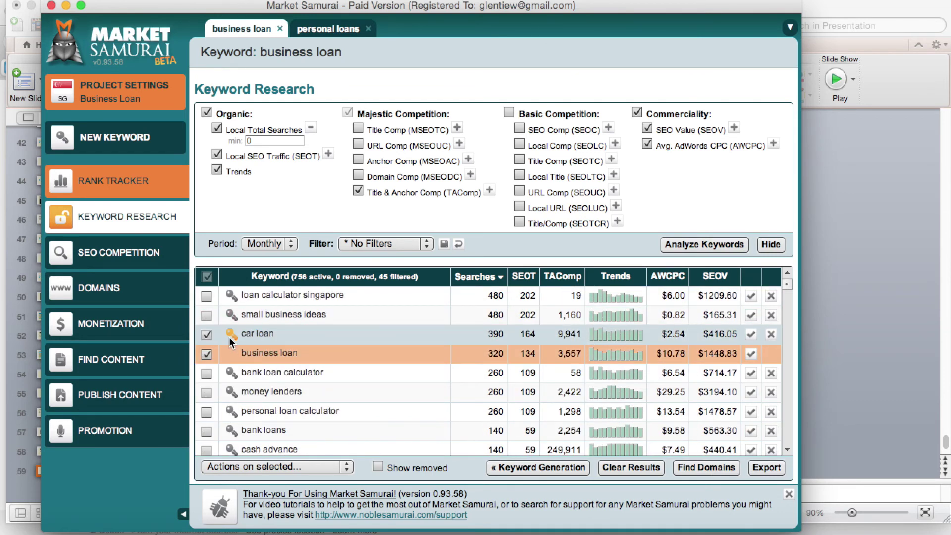
click(231, 334)
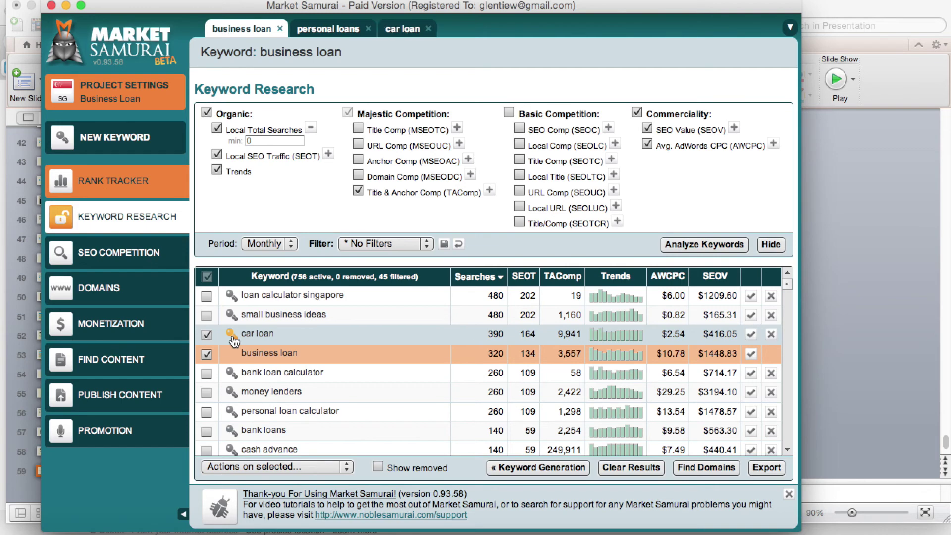
click(404, 31)
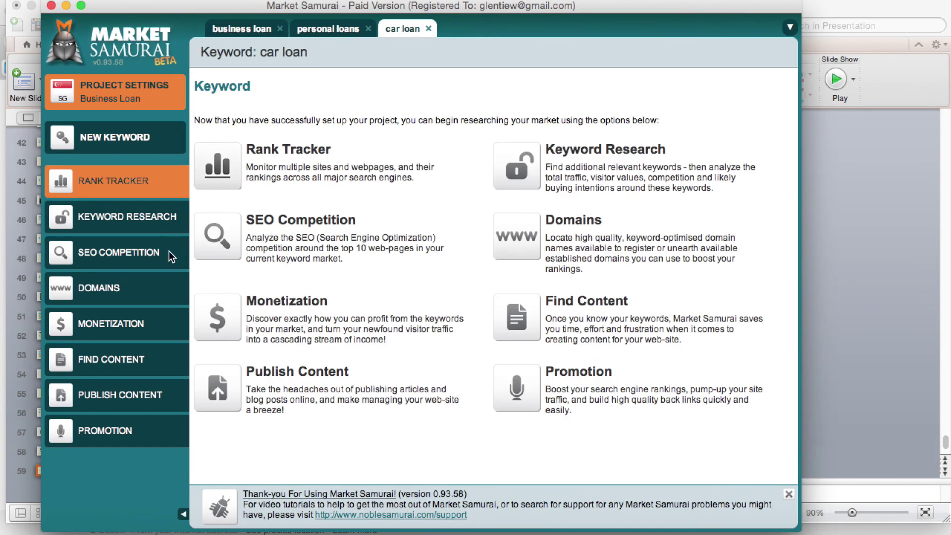
click(147, 254)
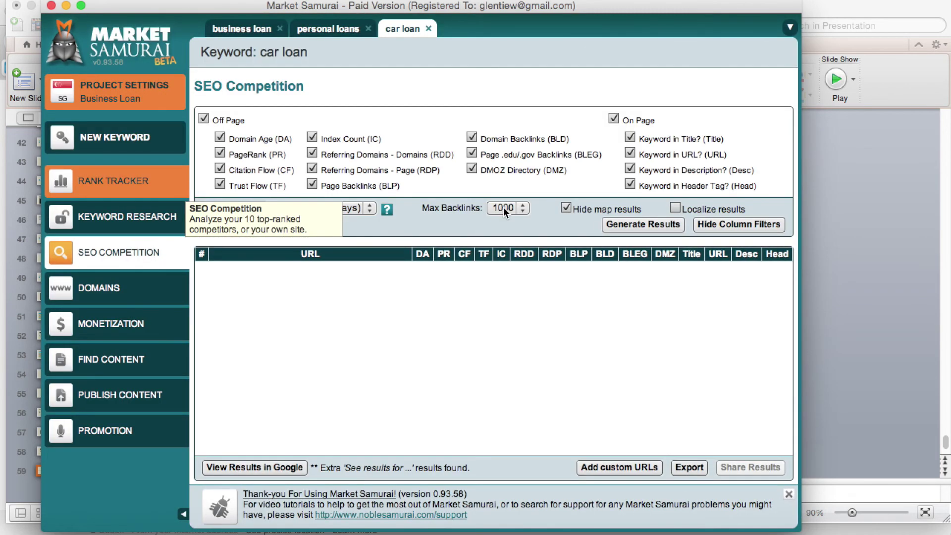
click(613, 226)
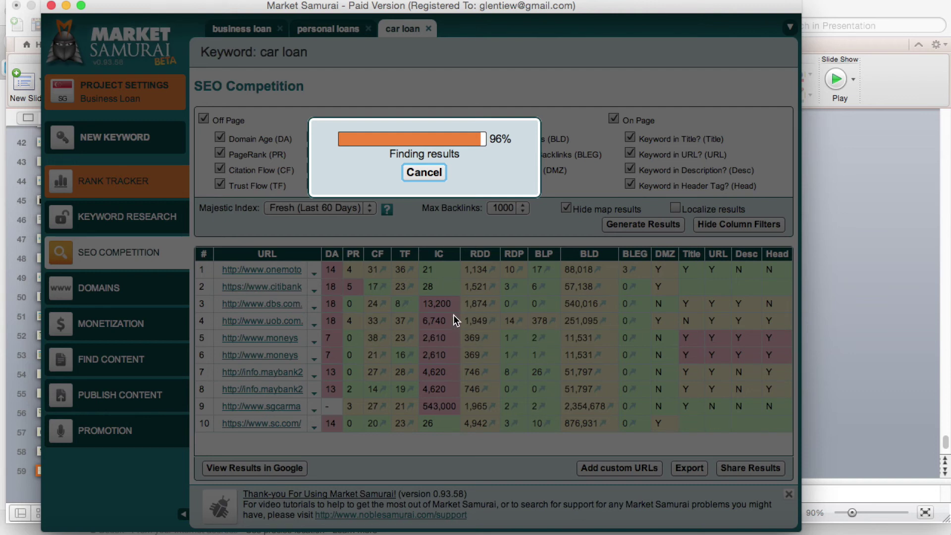
click(425, 173)
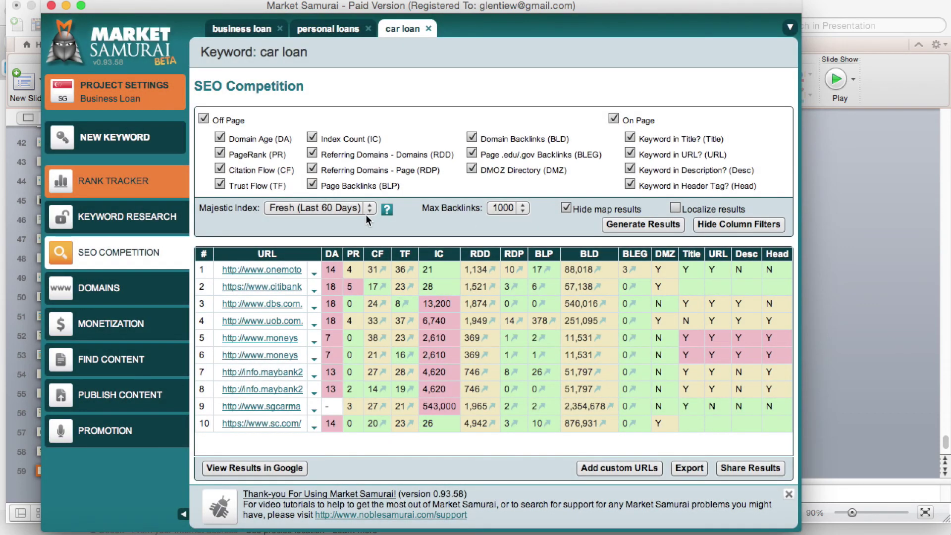
Return to the business loan keyword and review its SEO competition table.
click(248, 27)
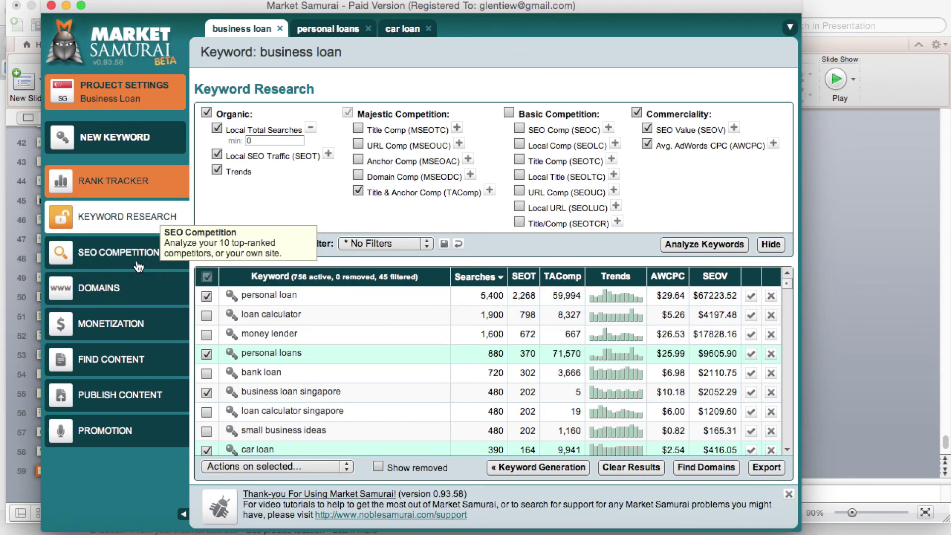
click(127, 253)
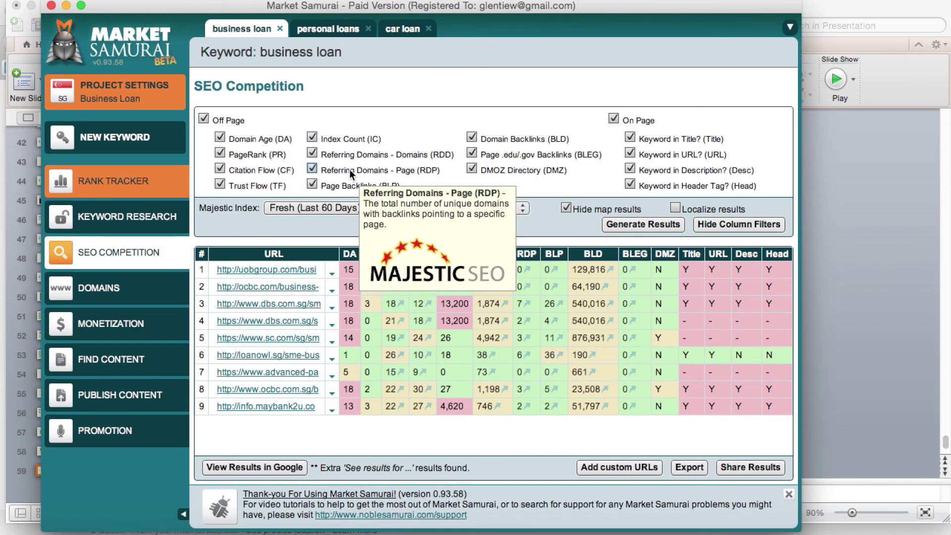
Find available domains for the seed keyword business loan and look through the suggested names.
click(103, 289)
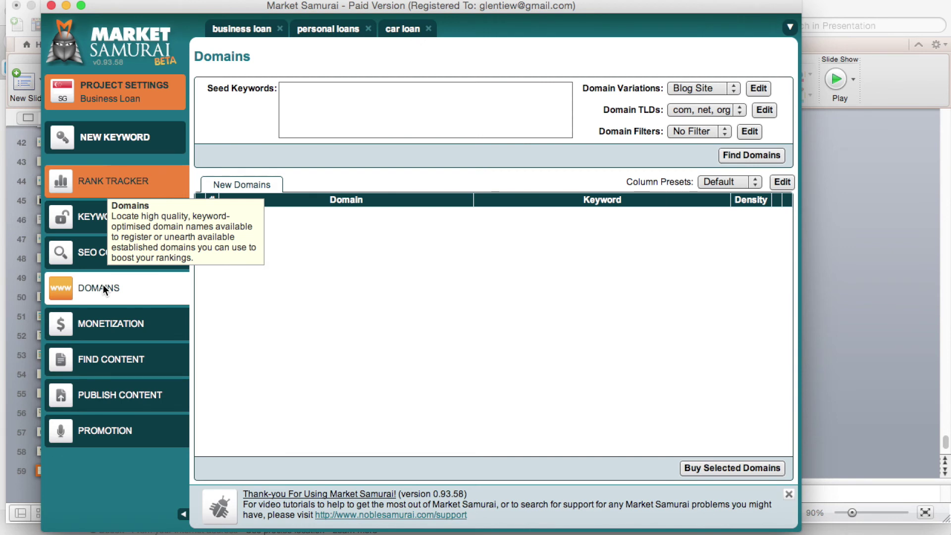
click(388, 126)
text(bus)
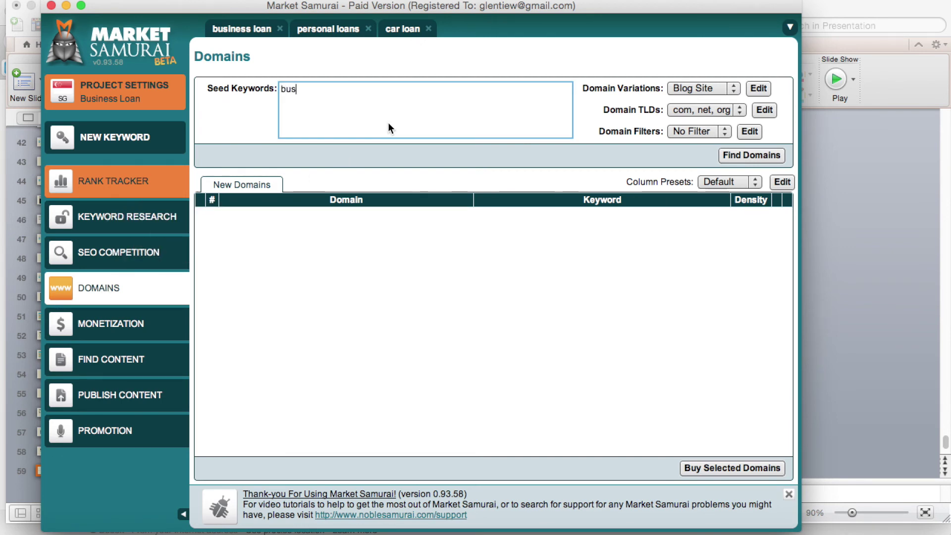
text(iness loan)
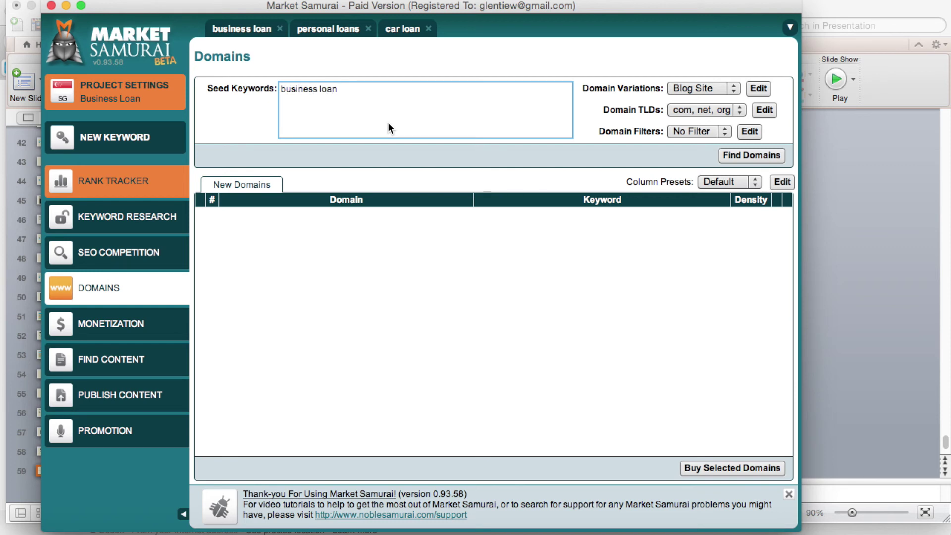
click(761, 160)
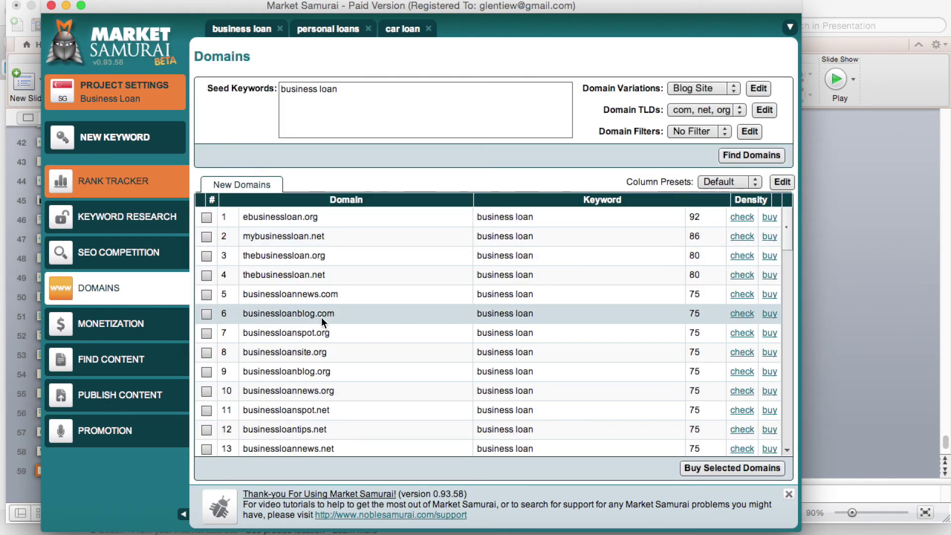
scroll(787, 231, down, 5)
drag(781, 255, 779, 233)
scroll(764, 316, down, 13)
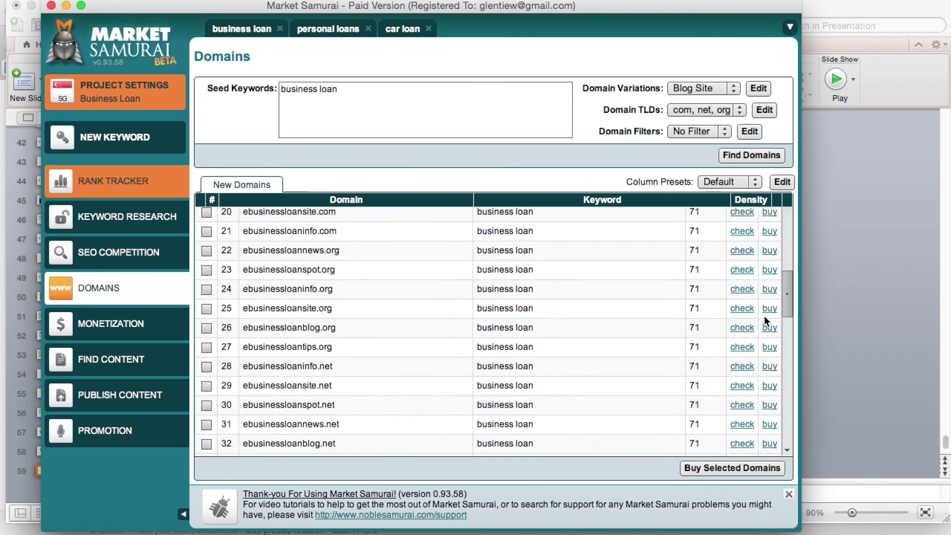
scroll(748, 365, up, 13)
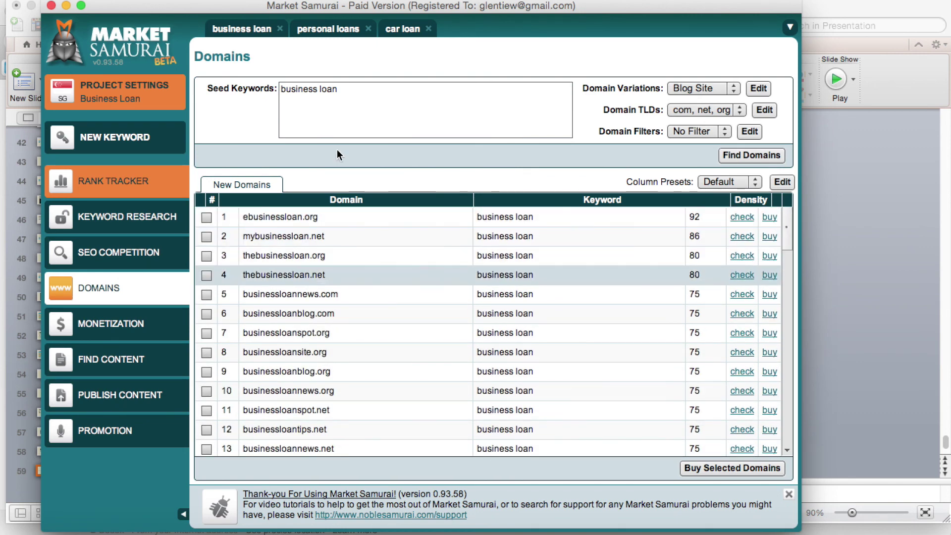
Search Amazon without an account for affiliate products matching business loan in the US locale and all departments.
click(133, 320)
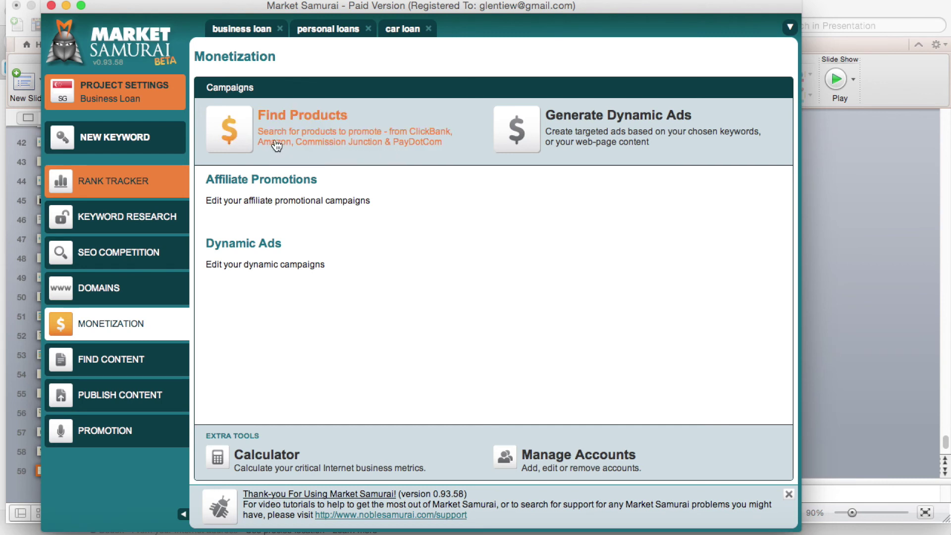
click(232, 138)
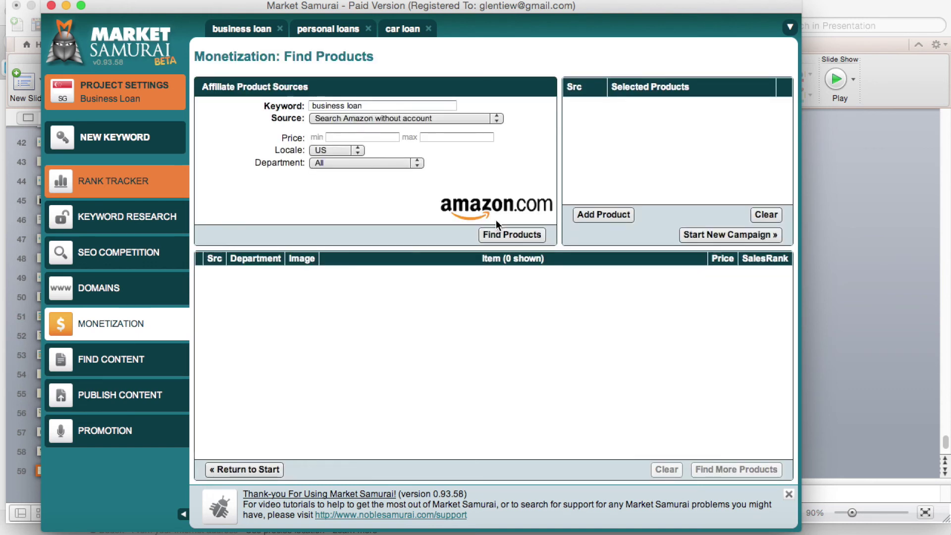
click(501, 237)
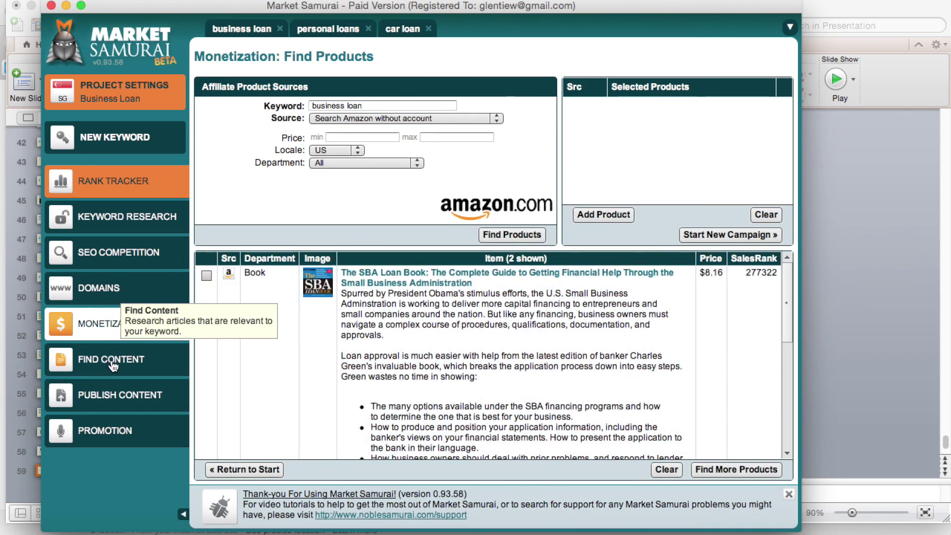
Find content for business loan using Google Blog Search as the source.
click(112, 364)
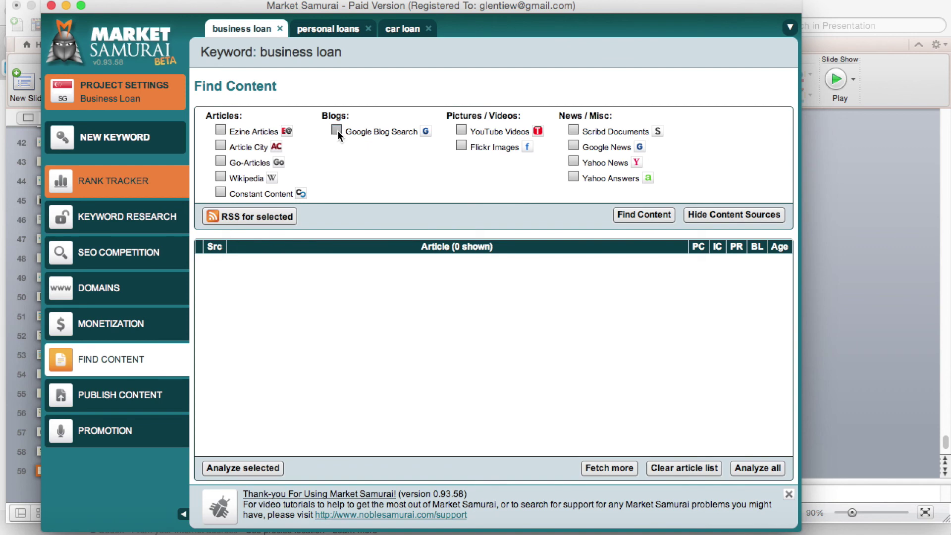
click(655, 215)
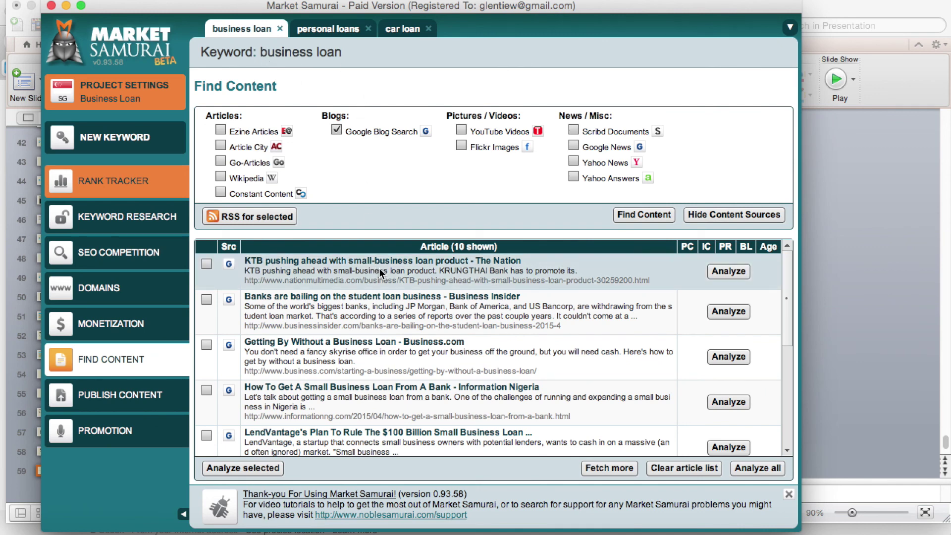
Look through the blog articles listed for business loan down to the end of the list.
drag(786, 295, 773, 364)
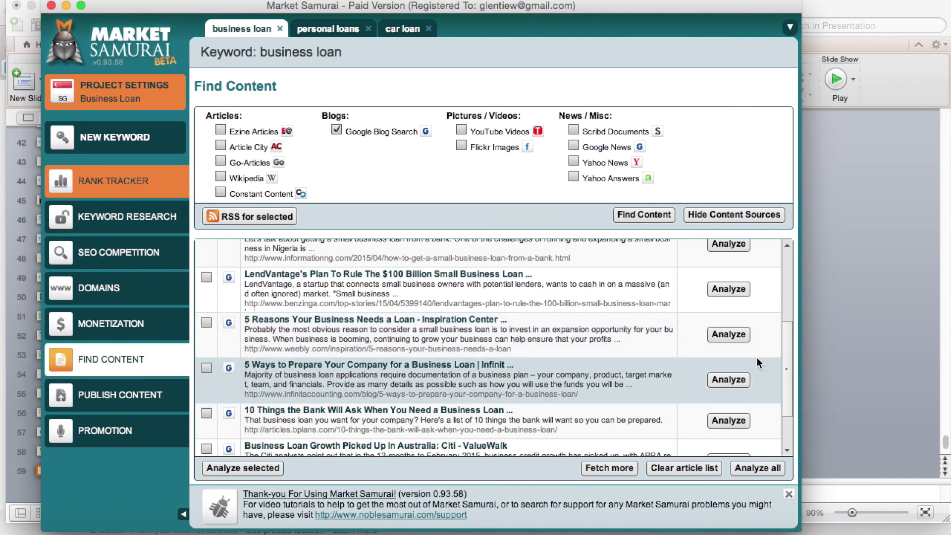
drag(785, 366, 780, 393)
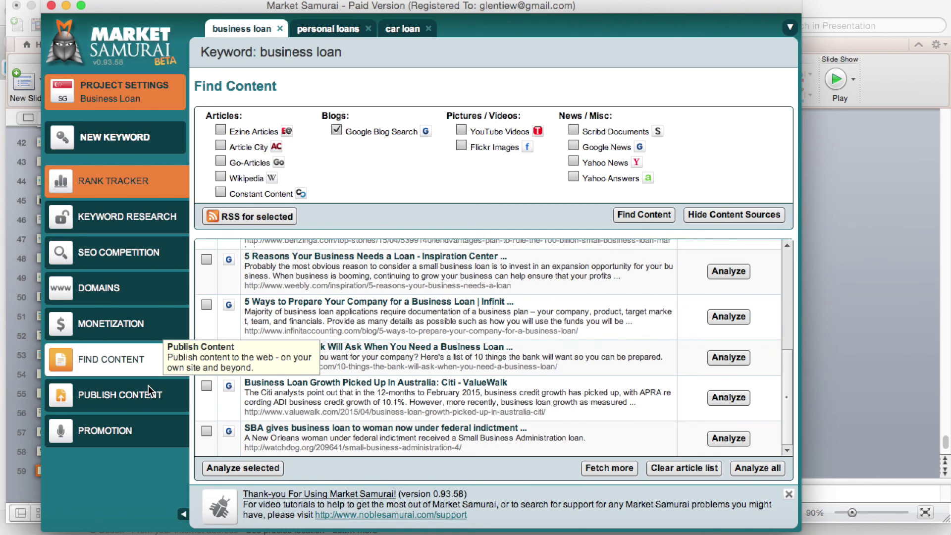
Find promotion backlinks for business loan using Google Blog as the only backlink source.
click(149, 391)
click(129, 429)
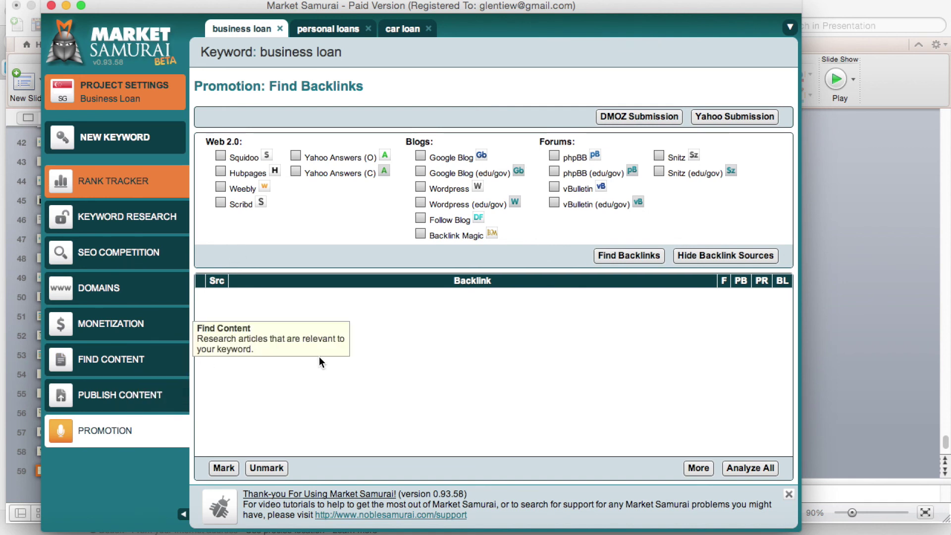
click(421, 155)
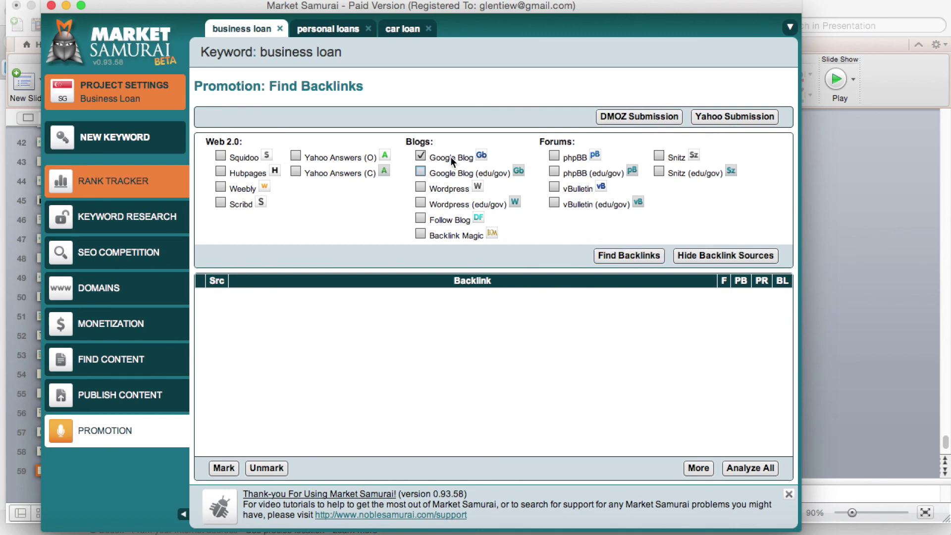
click(619, 255)
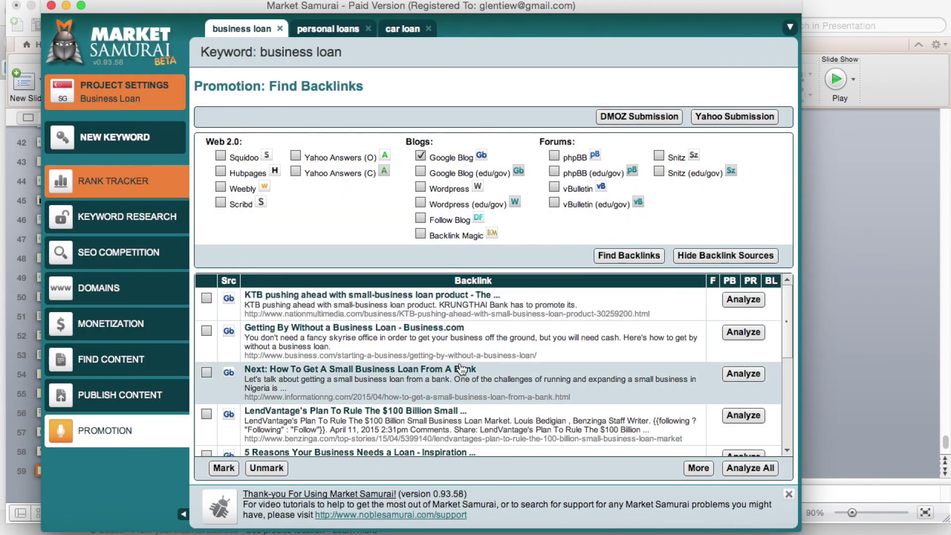
Revisit the keyword research results for business loan and its SEO competition table.
click(143, 218)
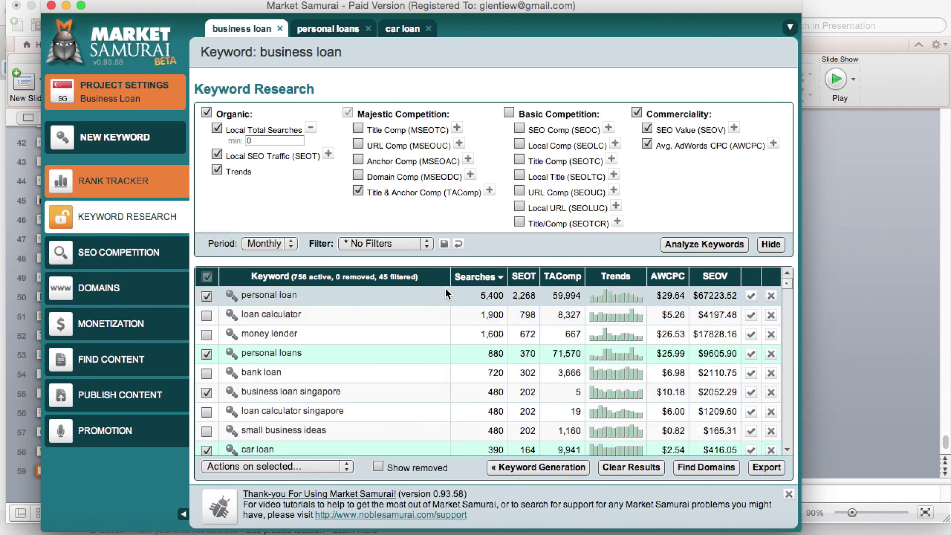
click(139, 252)
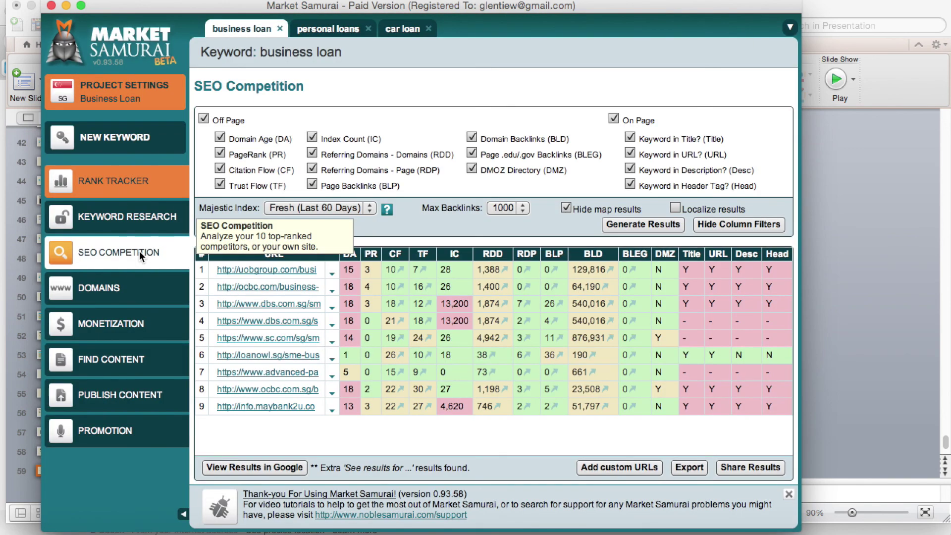